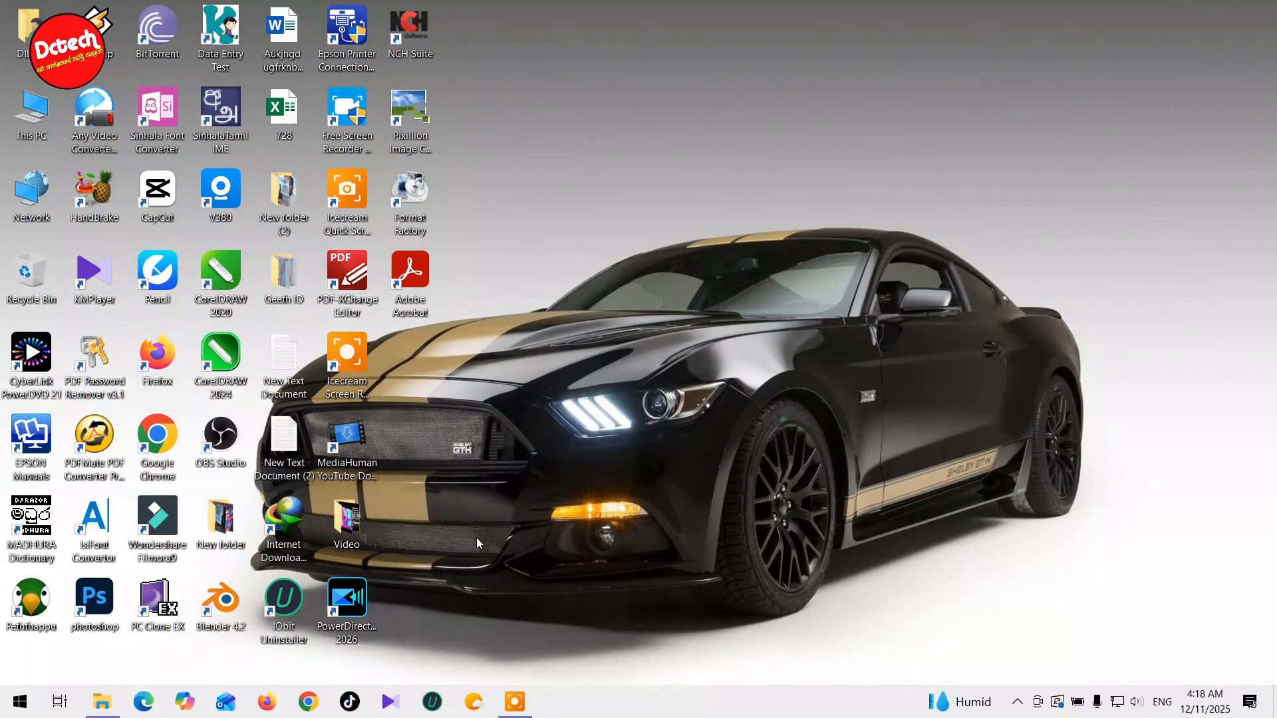
- Open WhatsApp Image 2025-12-10 at 06.08.23_b50ff971 from the 04 tutorial folder in Photoshop and duplicate its Background layer
double_click(93, 592)
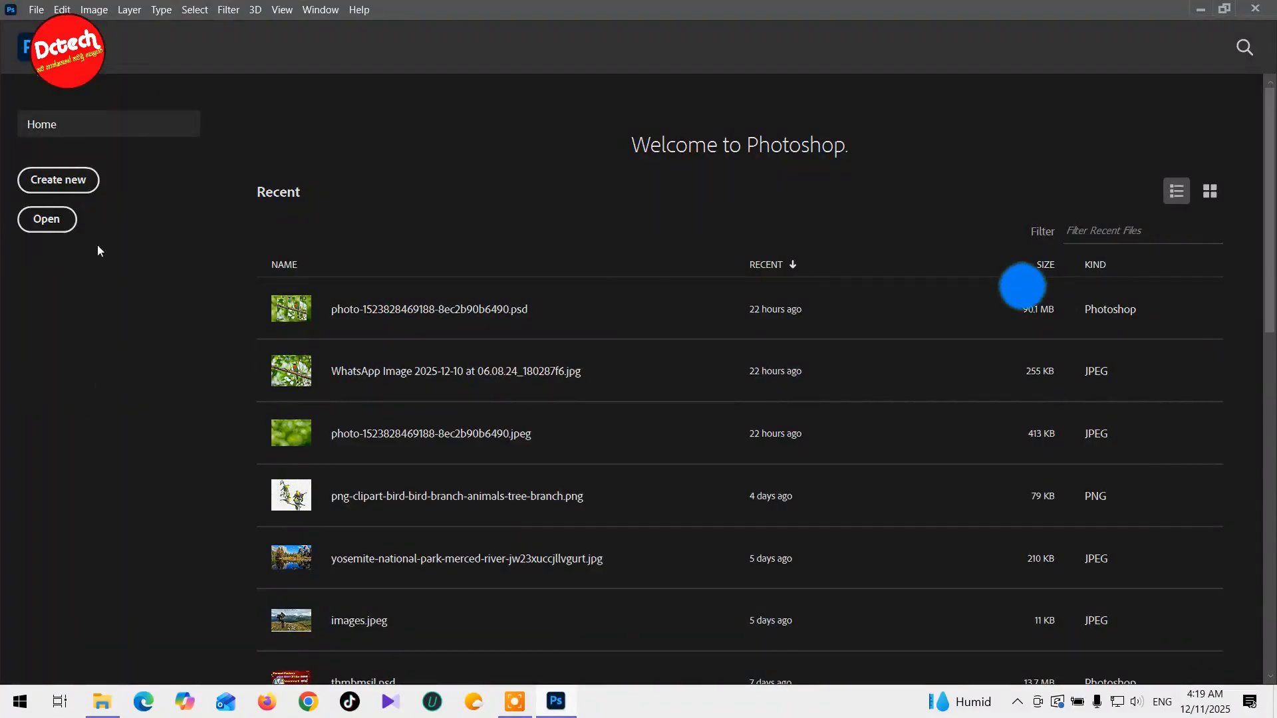
left_click(45, 219)
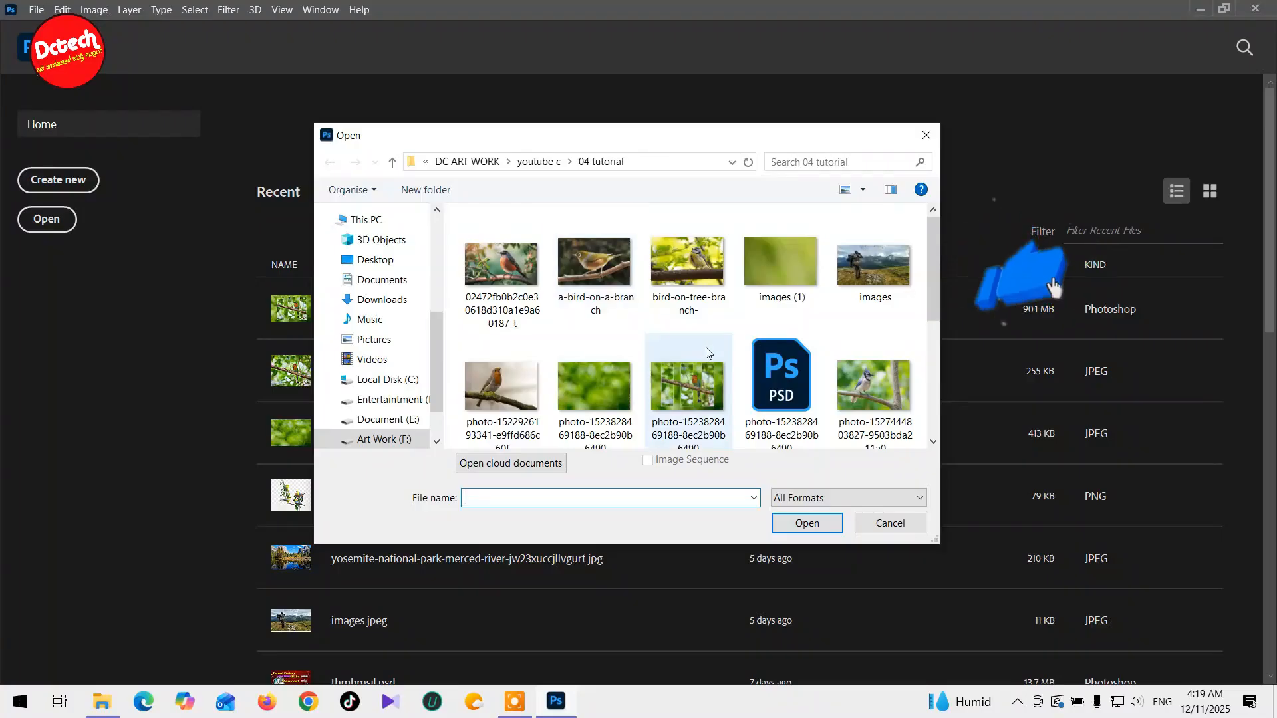
scroll(705, 352, "down", 2)
scroll(706, 353, "down", 2)
left_click(861, 221)
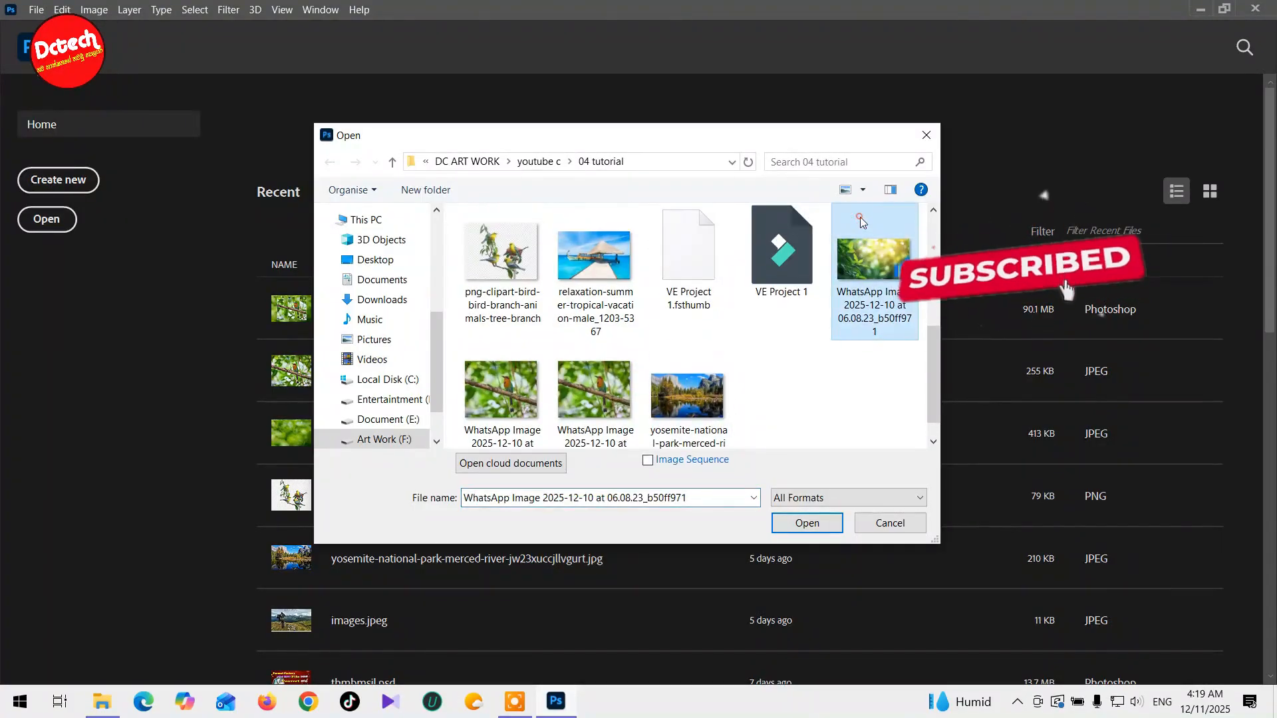
left_click(805, 524)
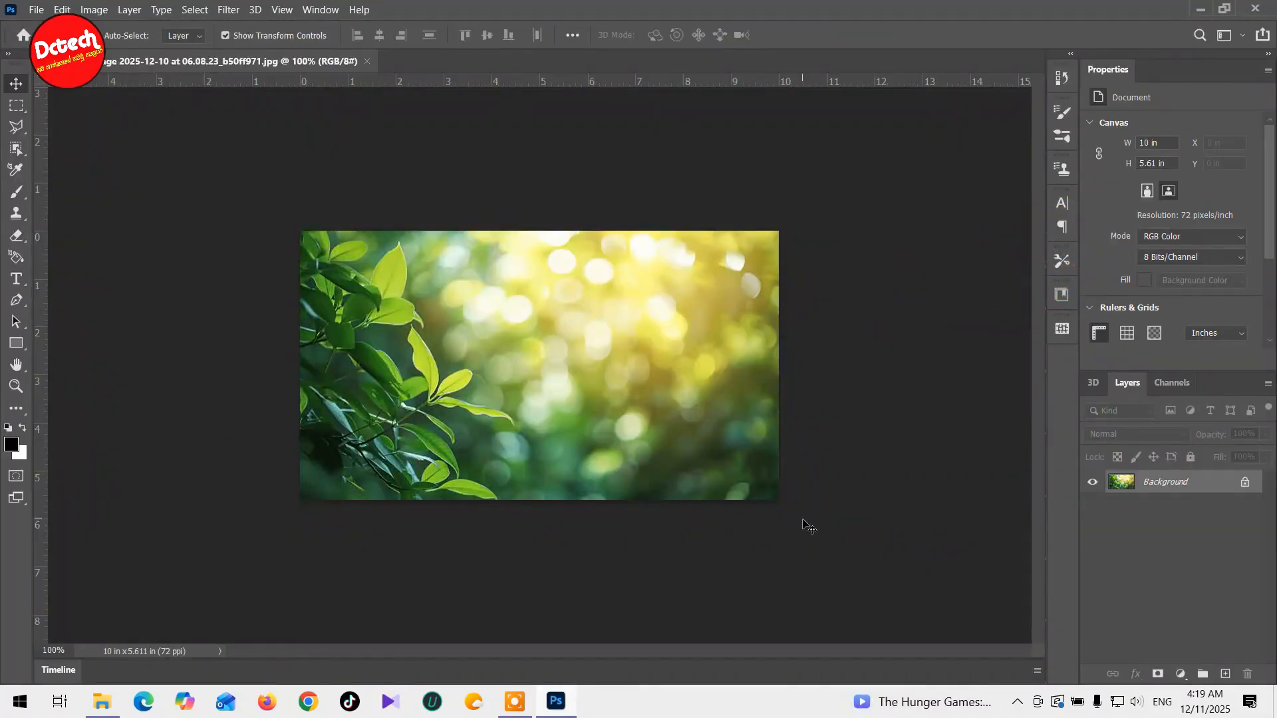
key("ctrl+plus")
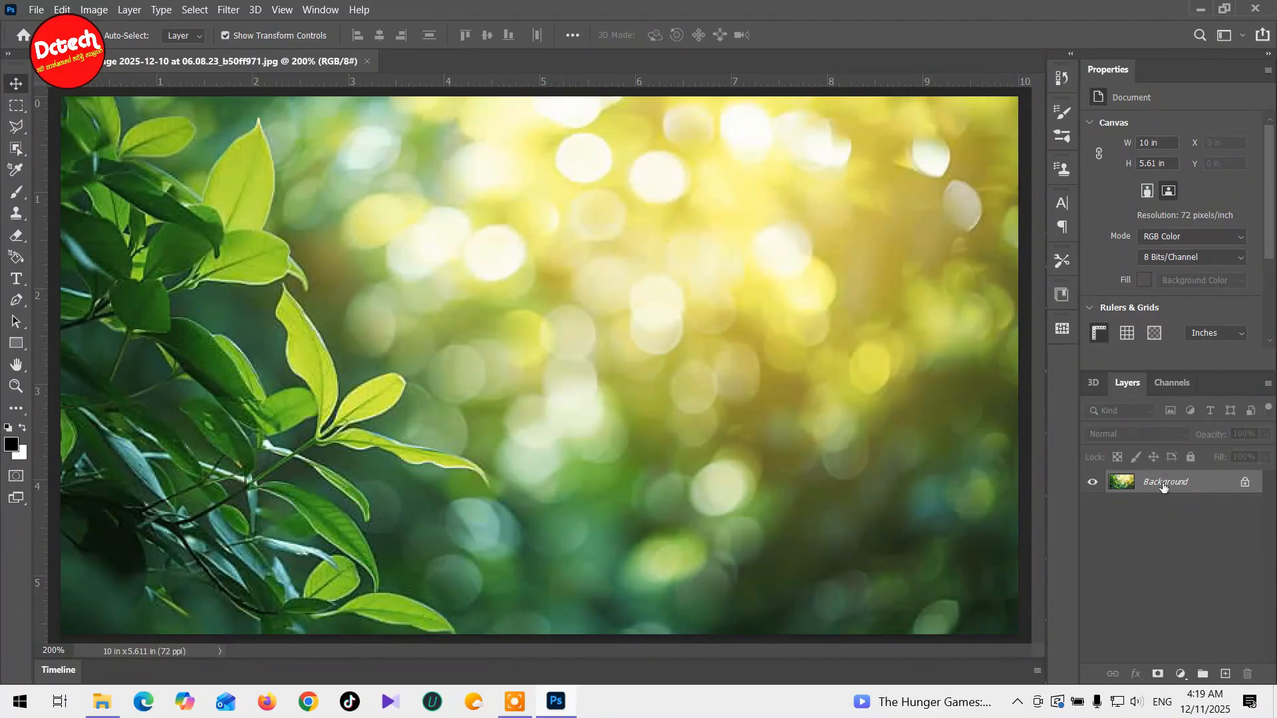
left_click_drag(1171, 480, 1226, 675)
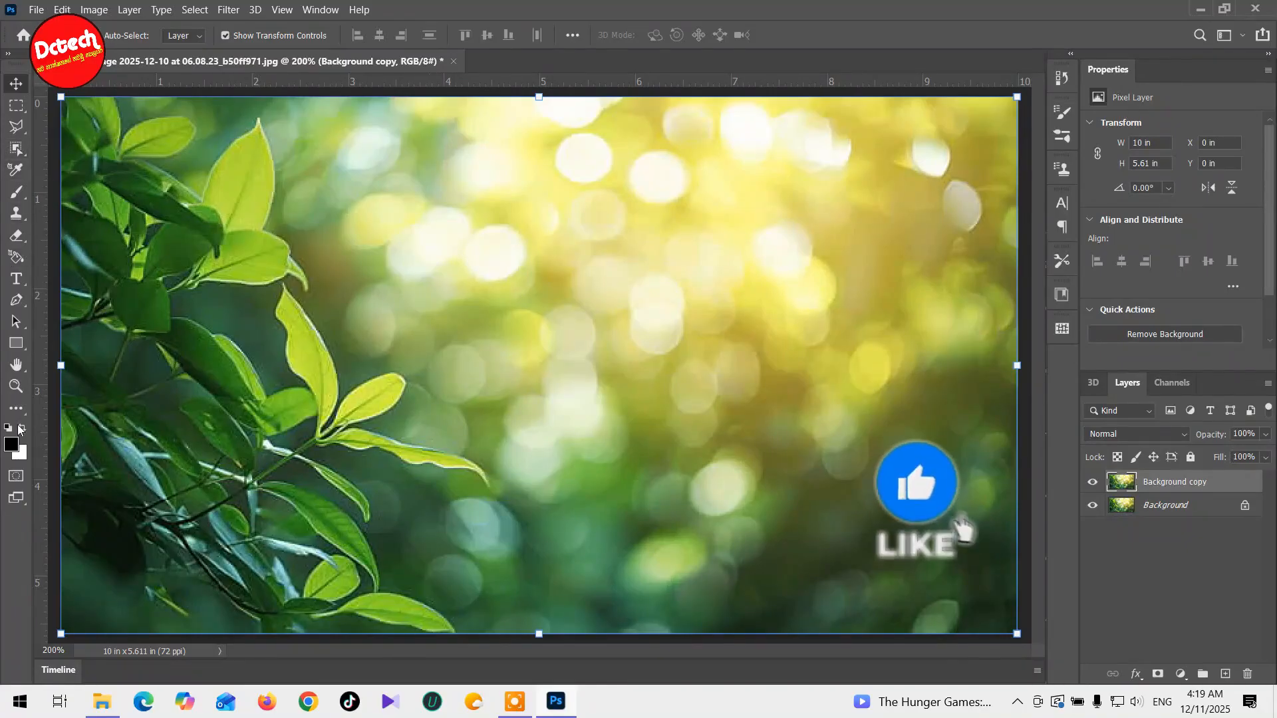
- Draw a tall rectangle of about 93 × 373 px with a red fill and solid white stroke over the leaves
left_click_drag(17, 343, 35, 350)
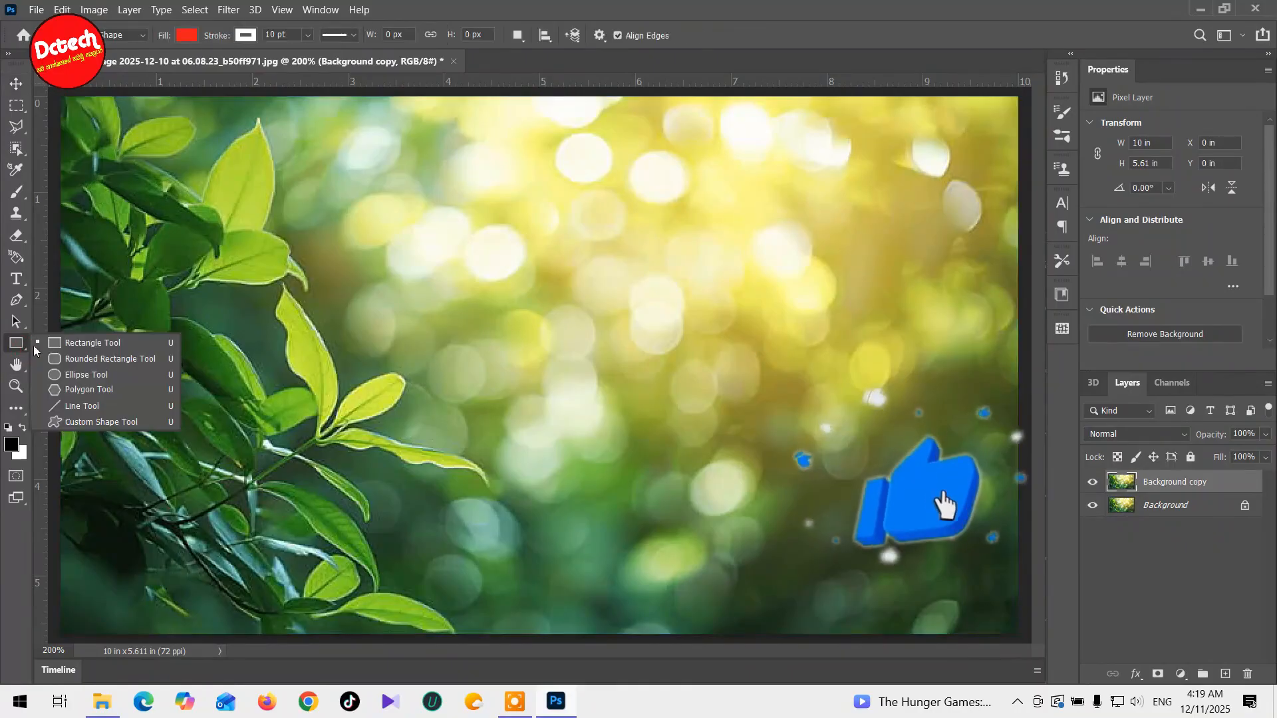
left_click(69, 343)
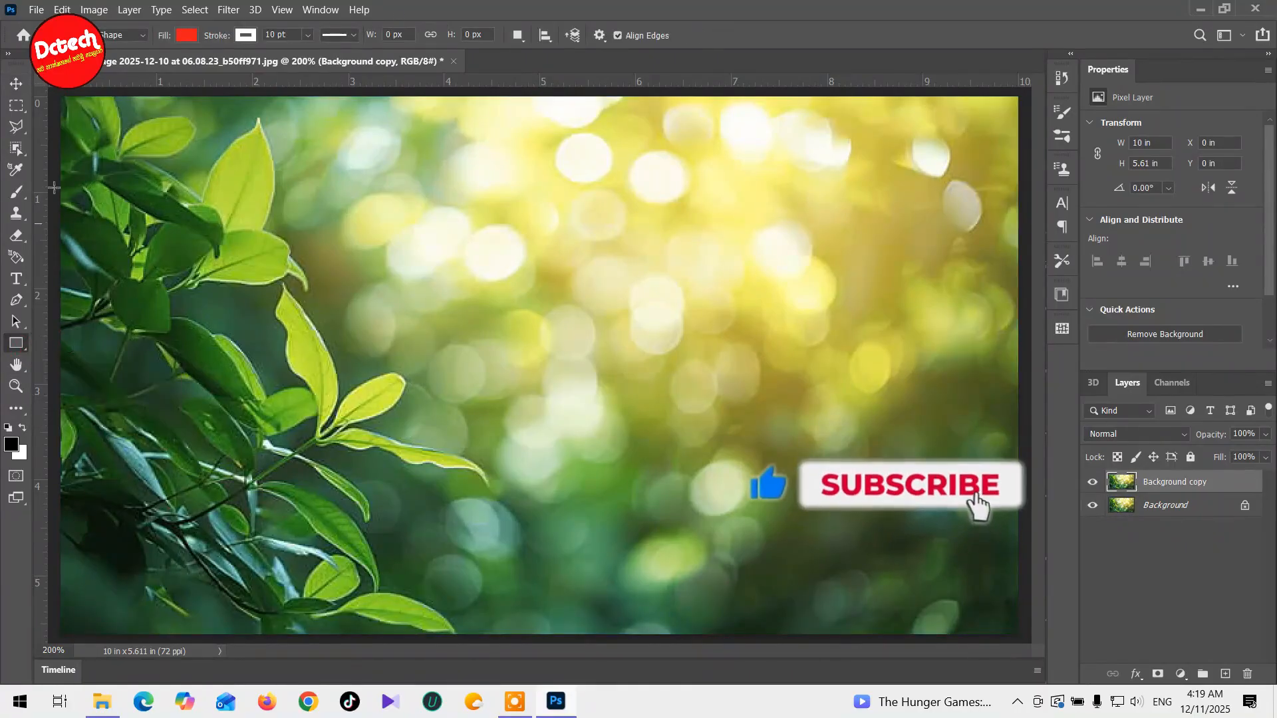
left_click(186, 37)
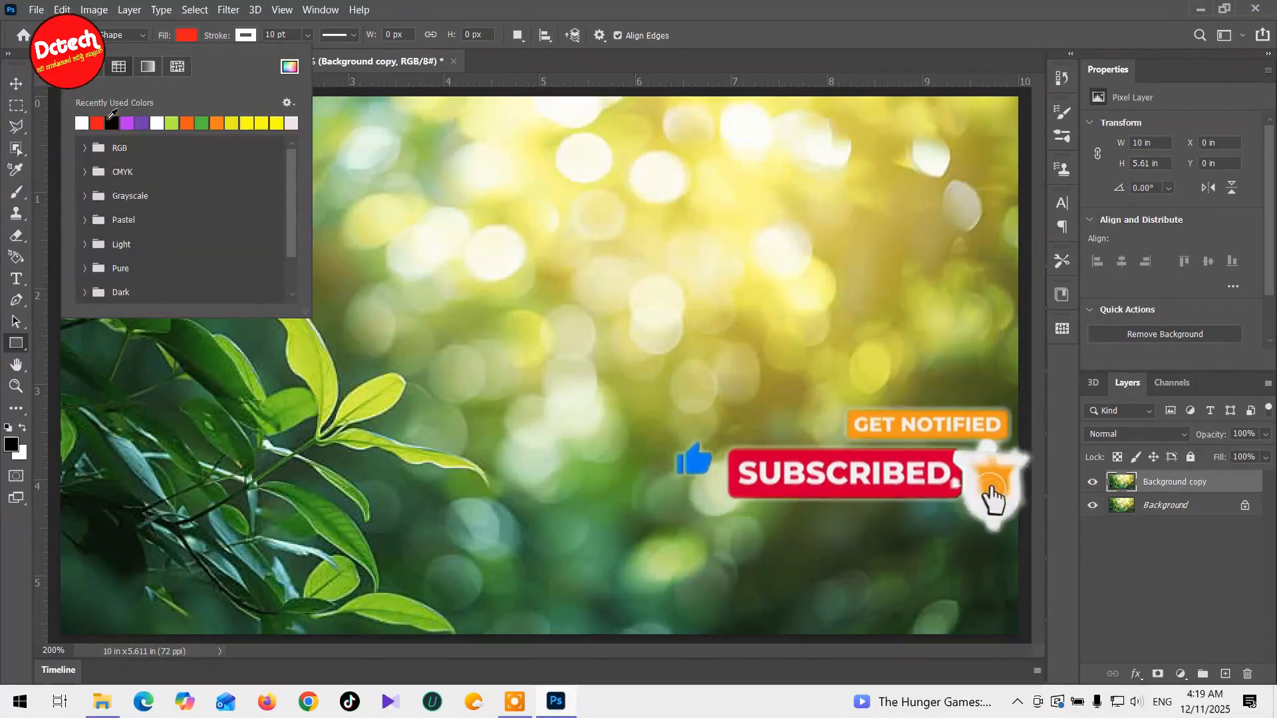
left_click(131, 122)
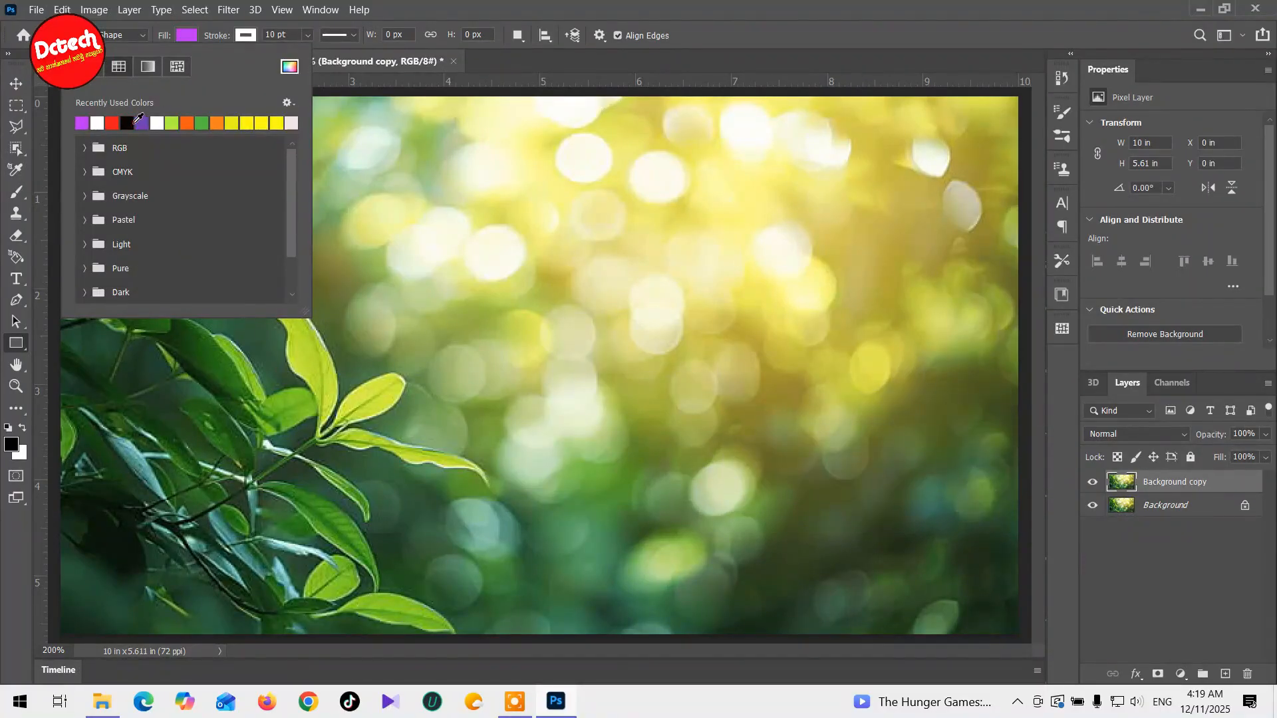
left_click(139, 122)
left_click(126, 121)
left_click(241, 35)
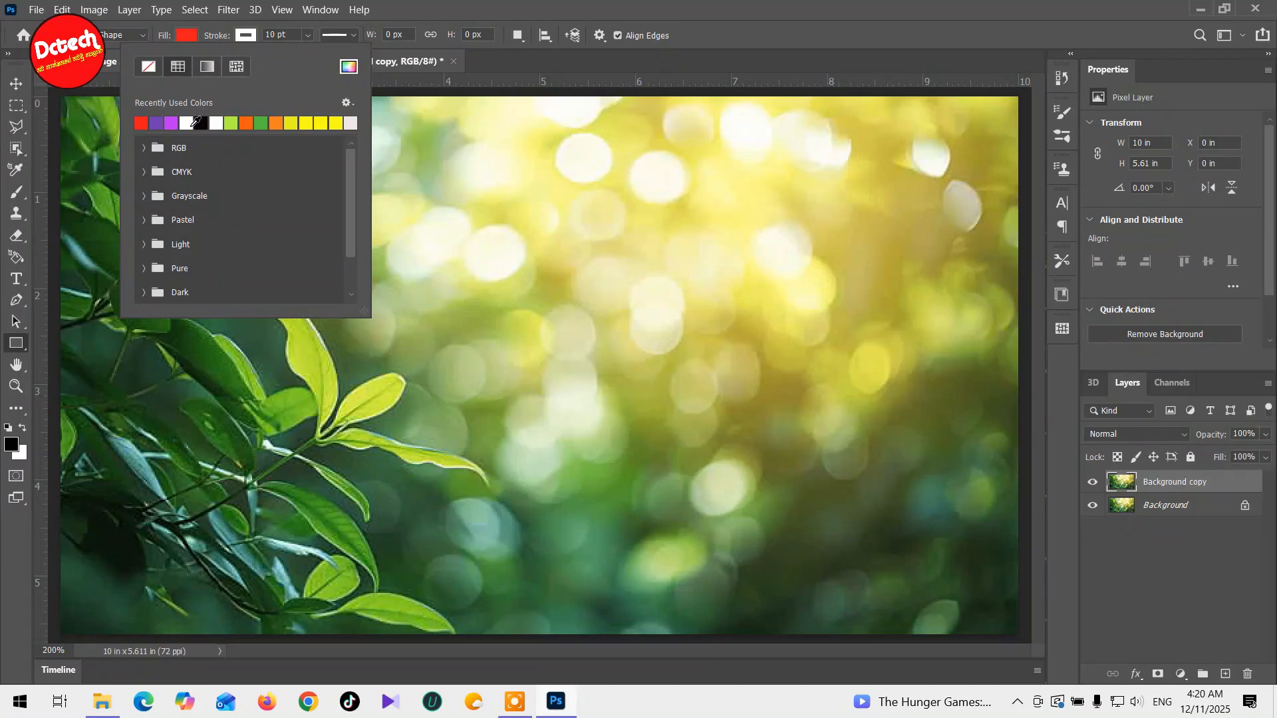
left_click(192, 125)
left_click(353, 35)
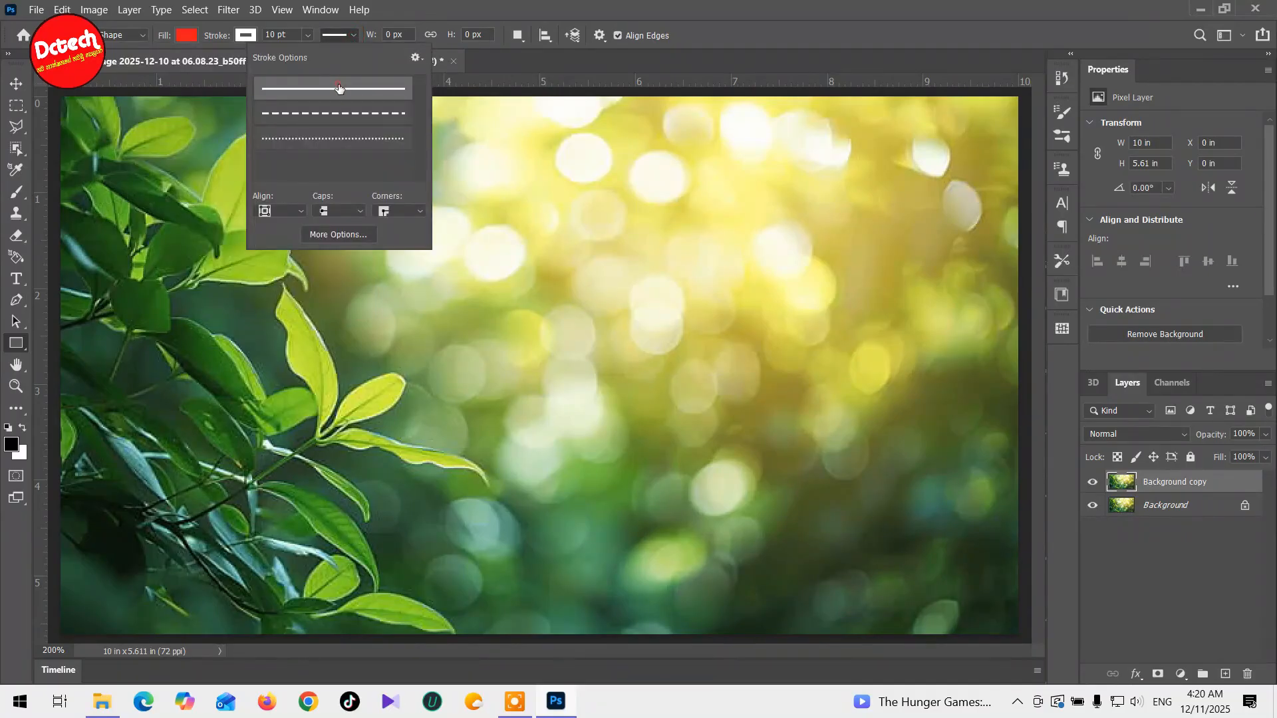
left_click(398, 5)
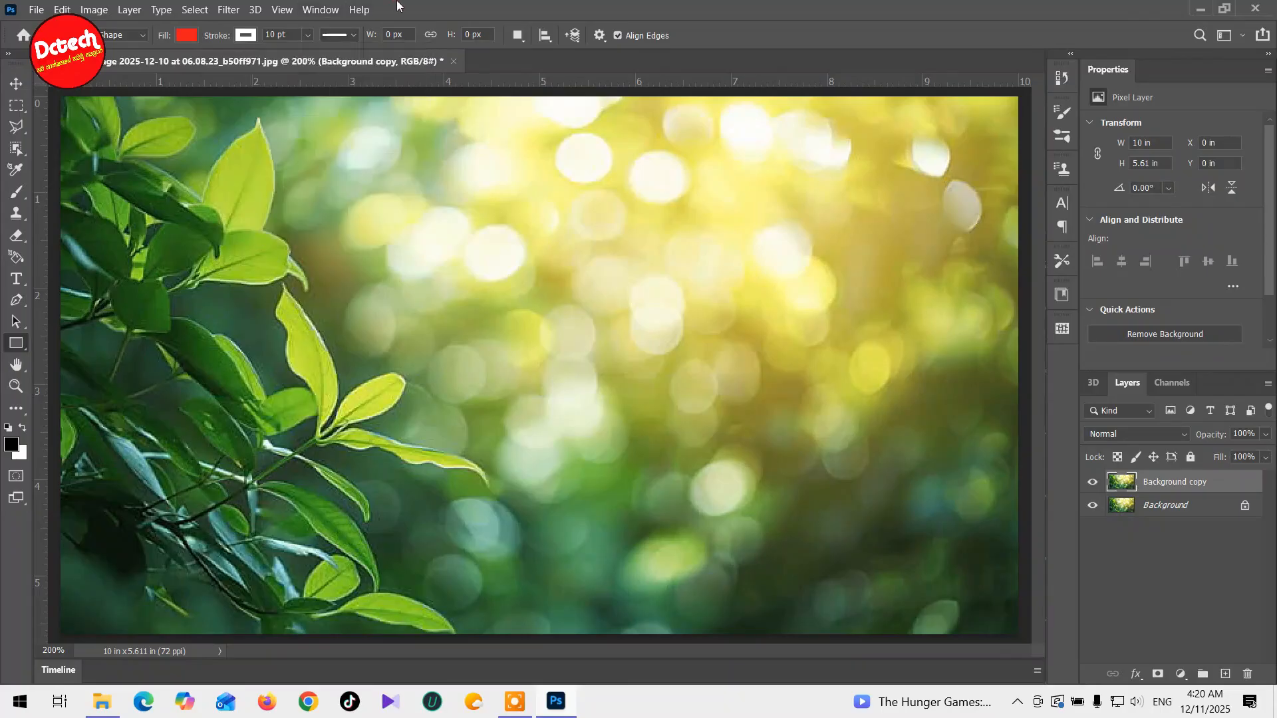
left_click_drag(196, 125, 319, 621)
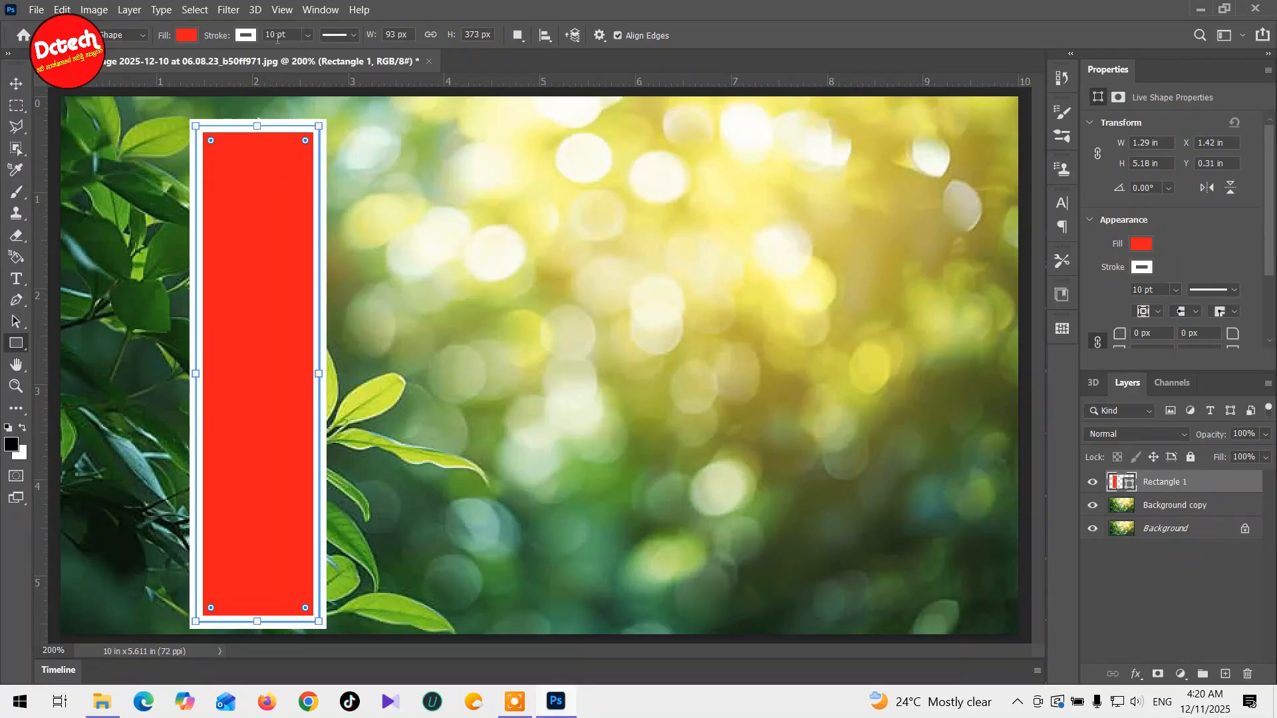
- Try stroke widths of 8 pt and 7 pt on the red rectangle
left_click_drag(276, 30, 262, 35)
type("8")
key("Return")
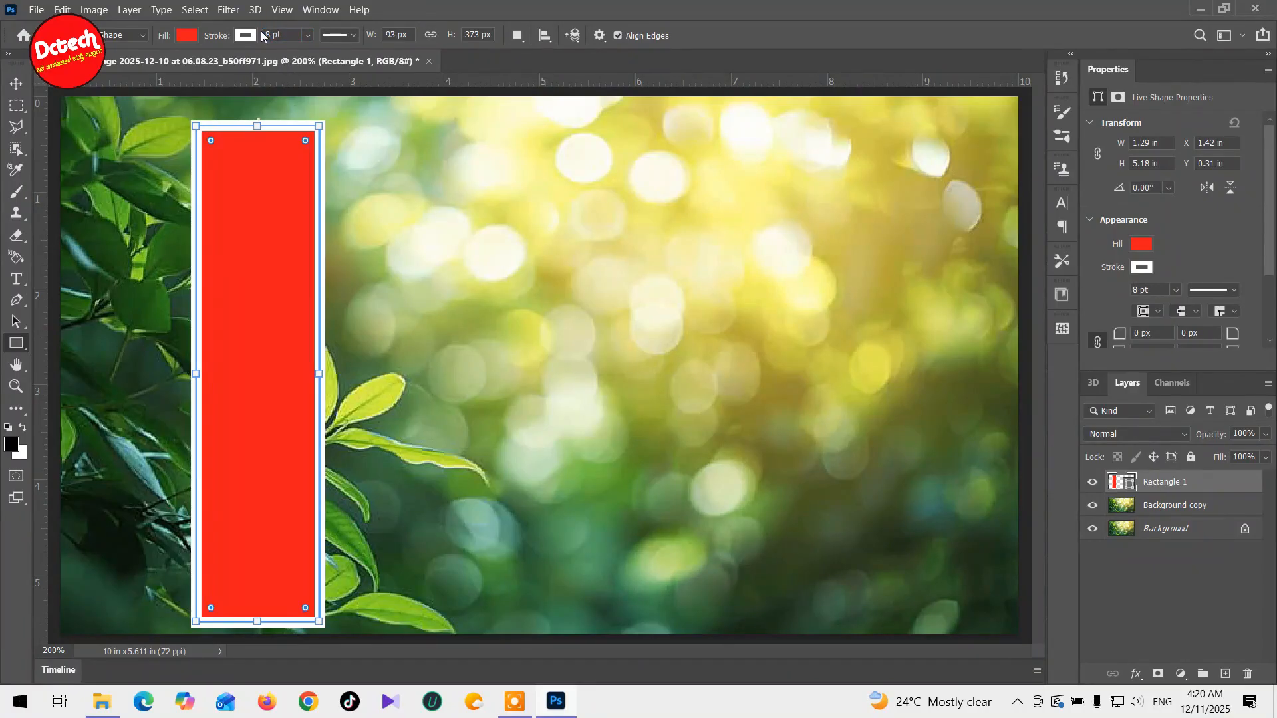
left_click_drag(272, 35, 261, 38)
key("Return")
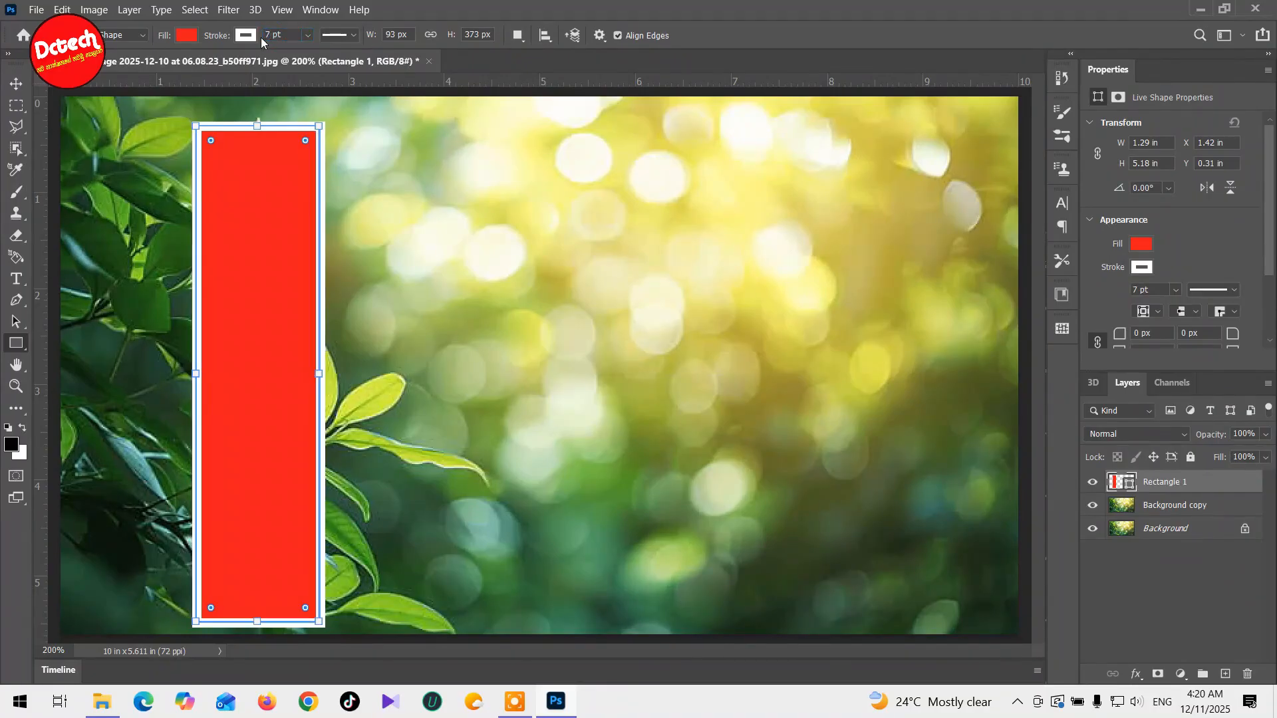
- Thin the red rectangle's white stroke to about 2.51 pt
left_click(11, 81)
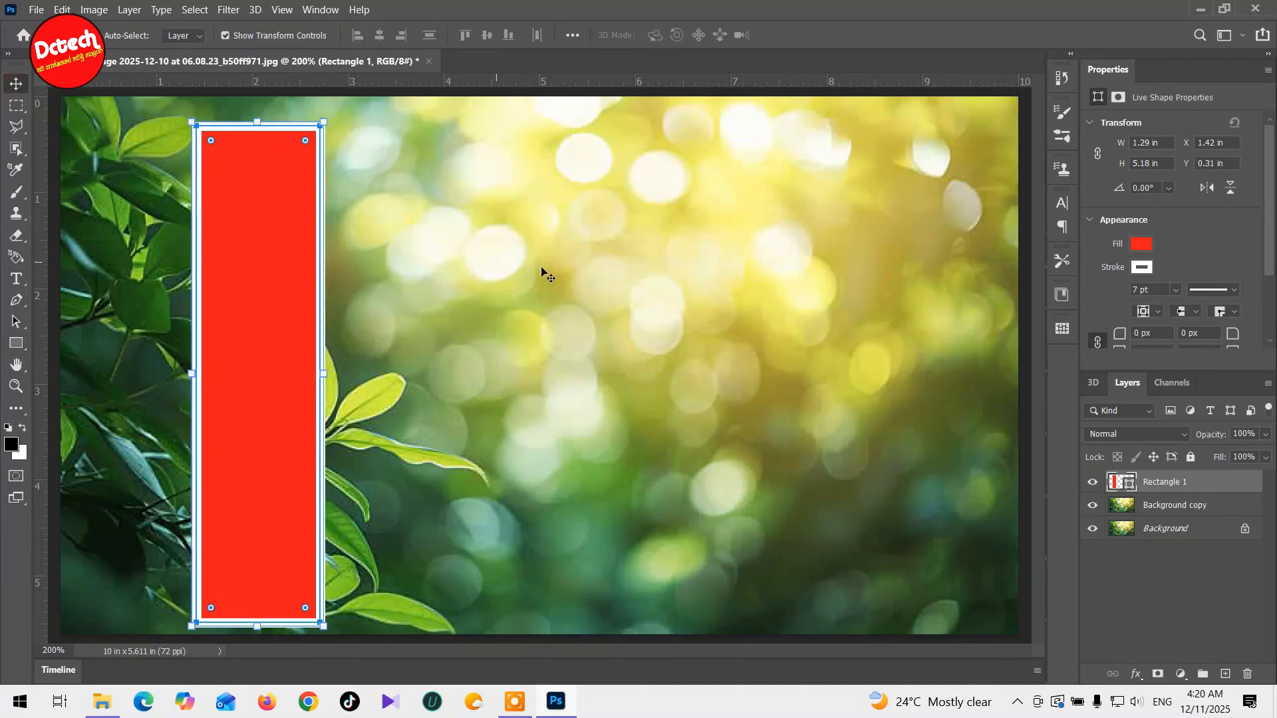
left_click(445, 297)
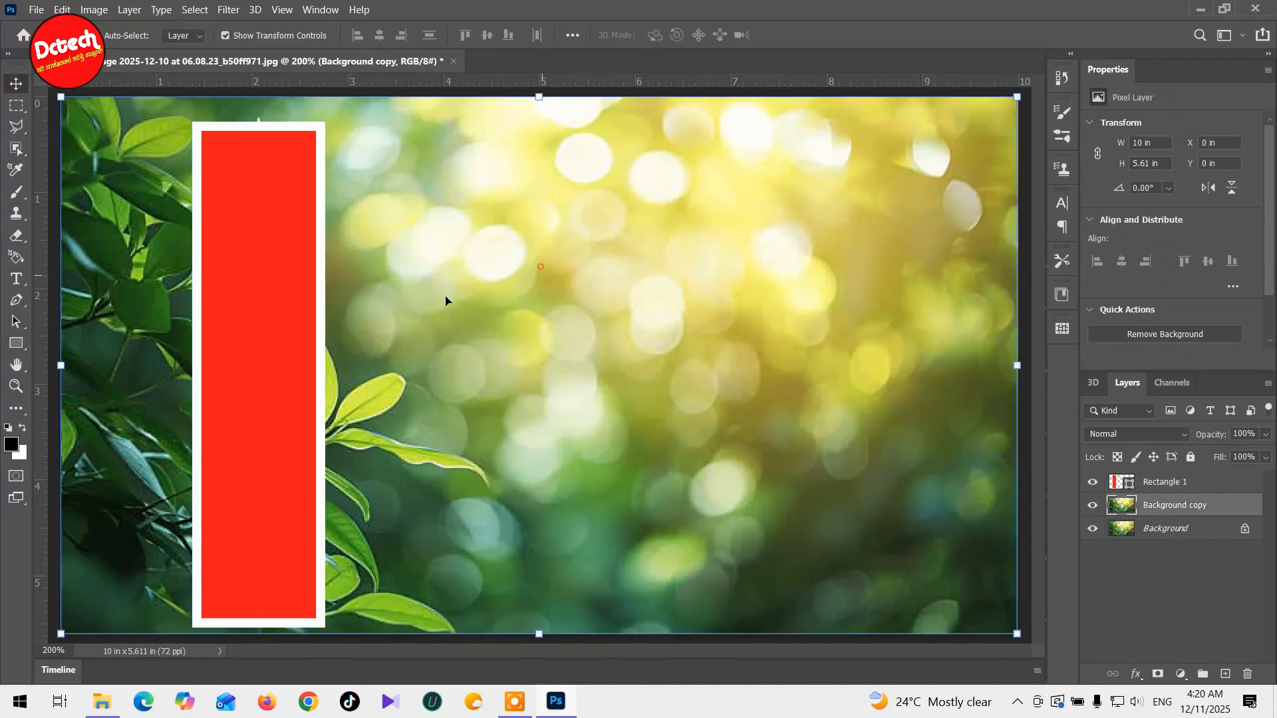
left_click(294, 306)
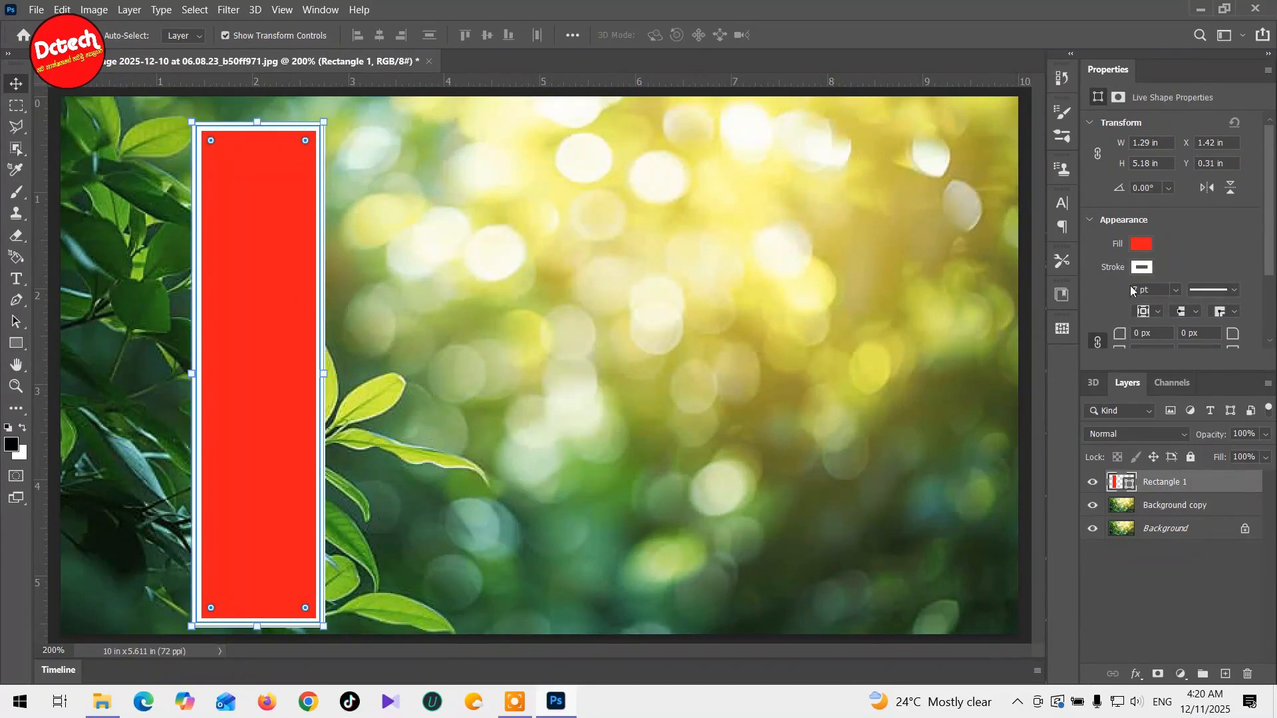
left_click(1232, 291)
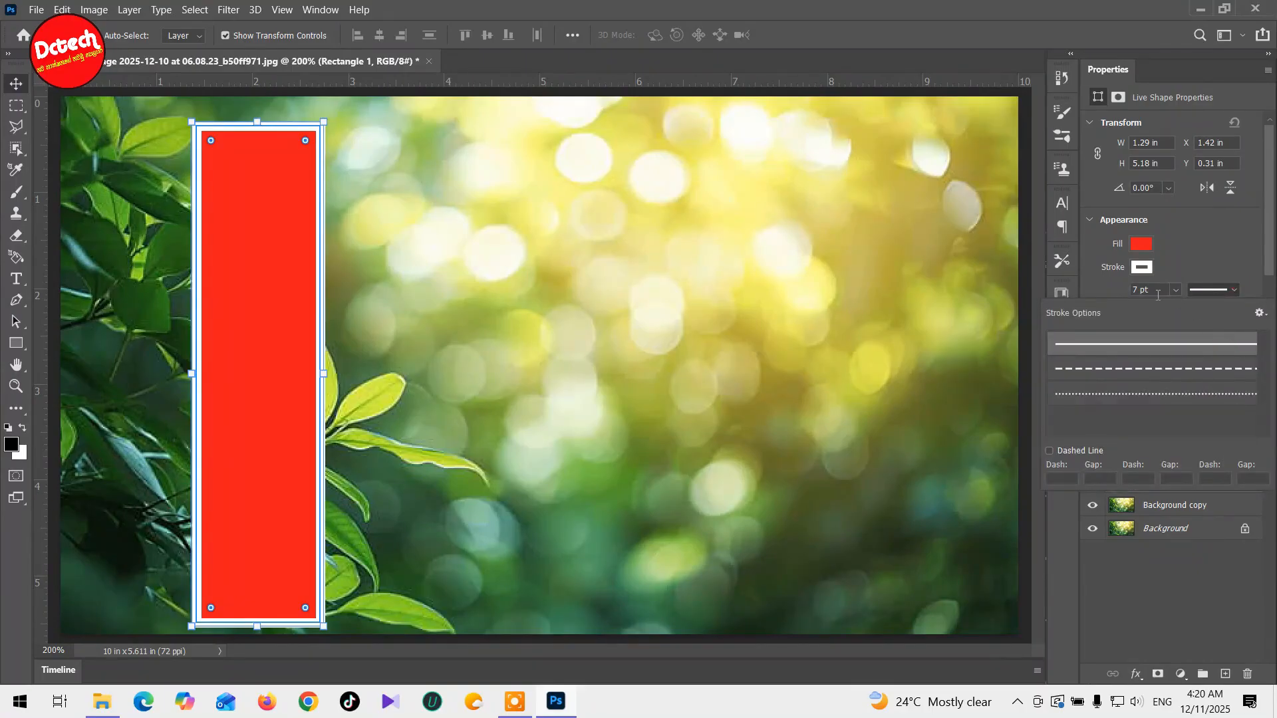
left_click(1175, 291)
left_click_drag(1172, 308, 1175, 309)
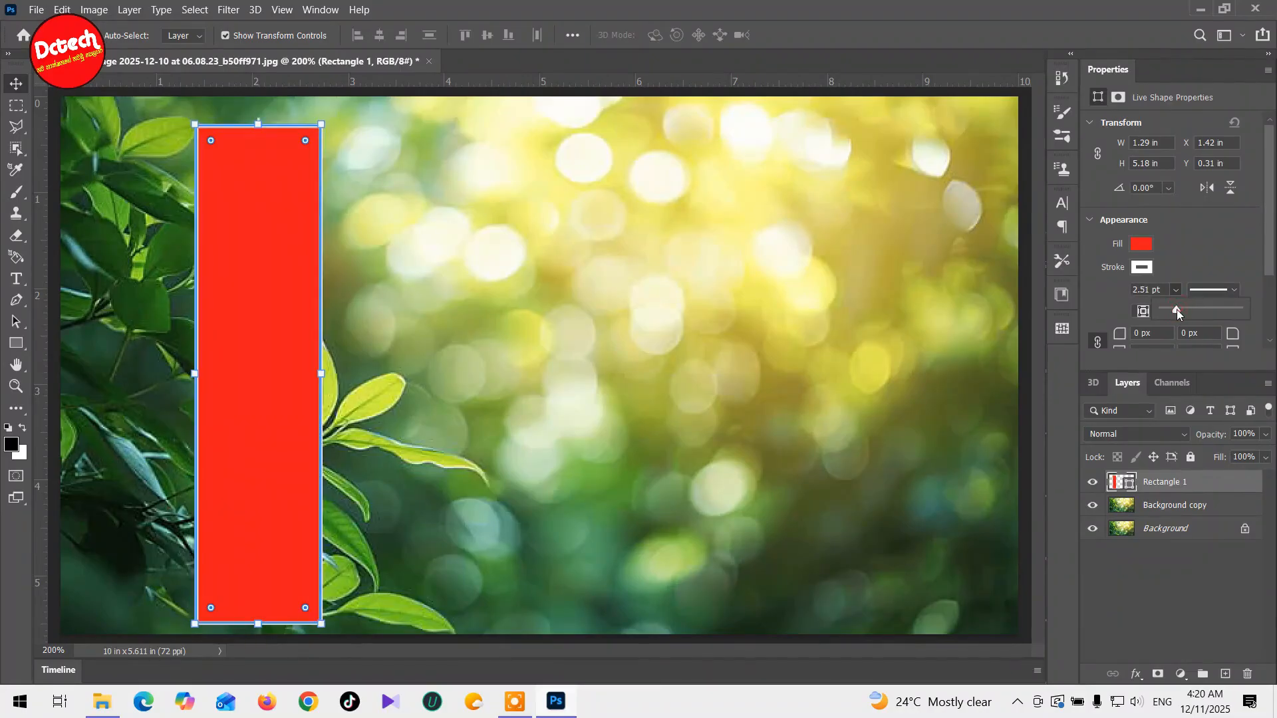
left_click(516, 222)
- Duplicate the red rectangle twice and space the three bars side by side across the image
left_click(243, 265)
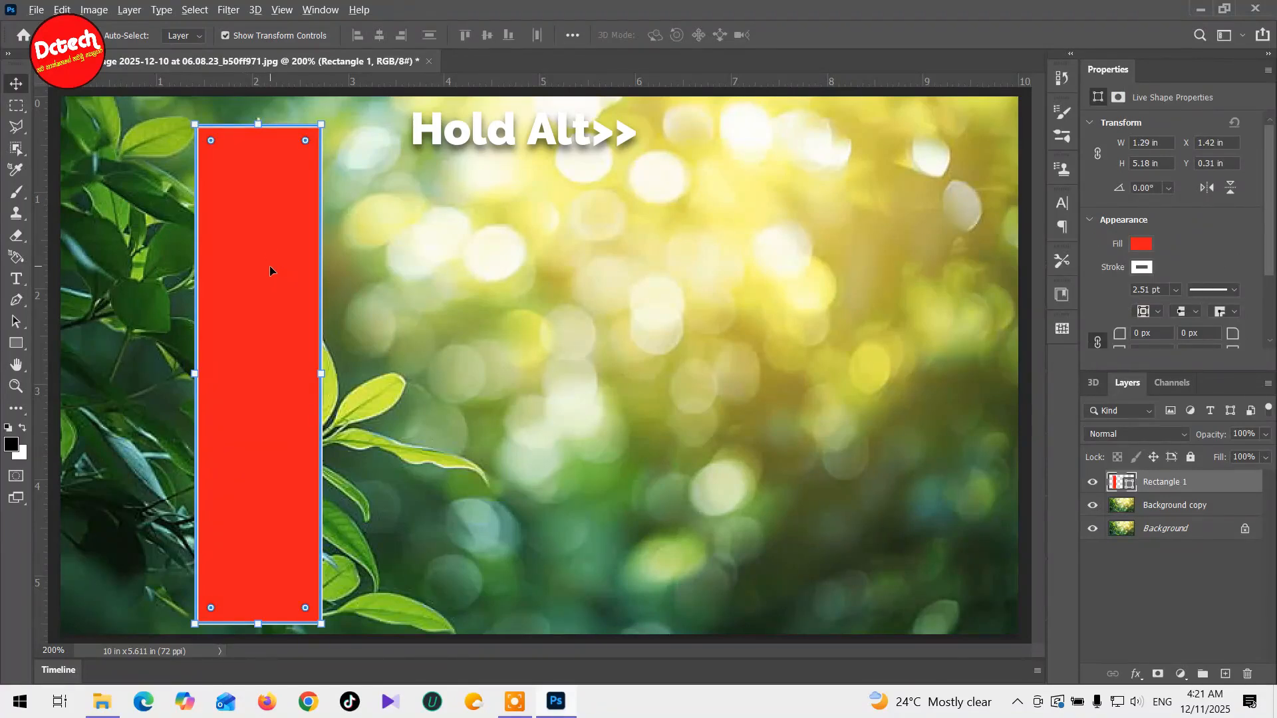
left_click_drag(269, 267, 798, 278)
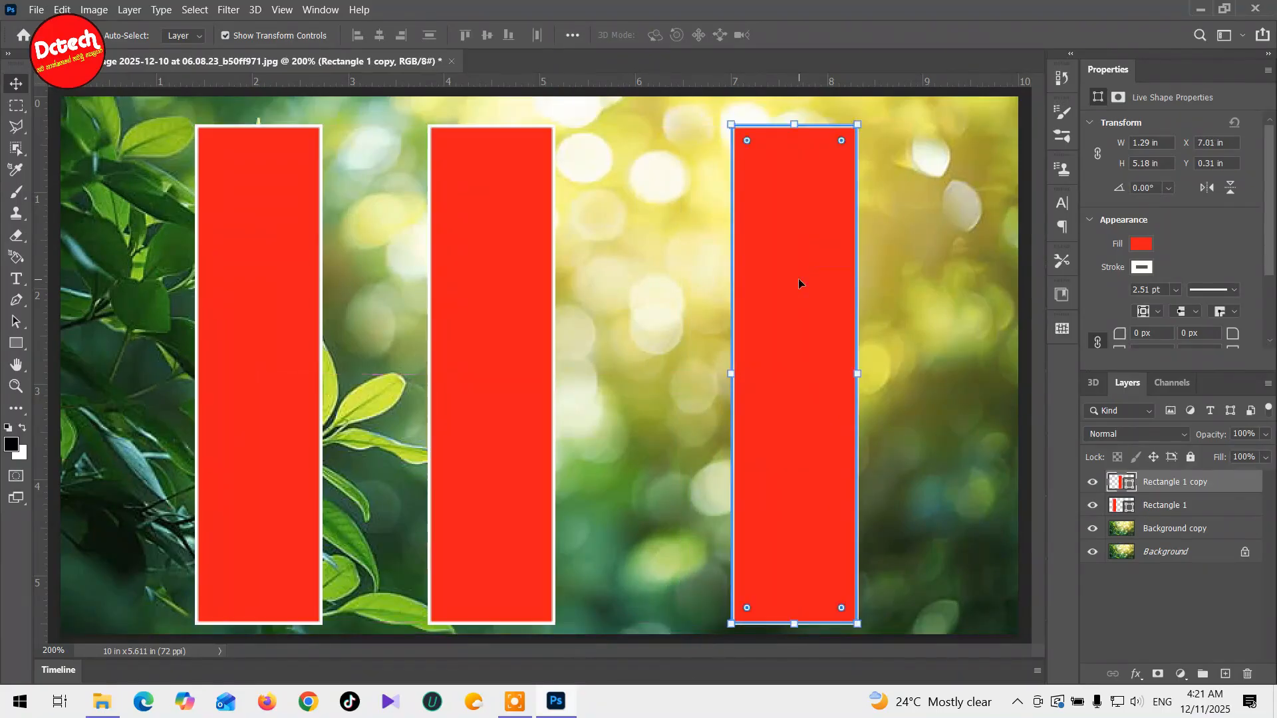
left_click_drag(547, 270, 608, 266)
left_click_drag(294, 267, 346, 262)
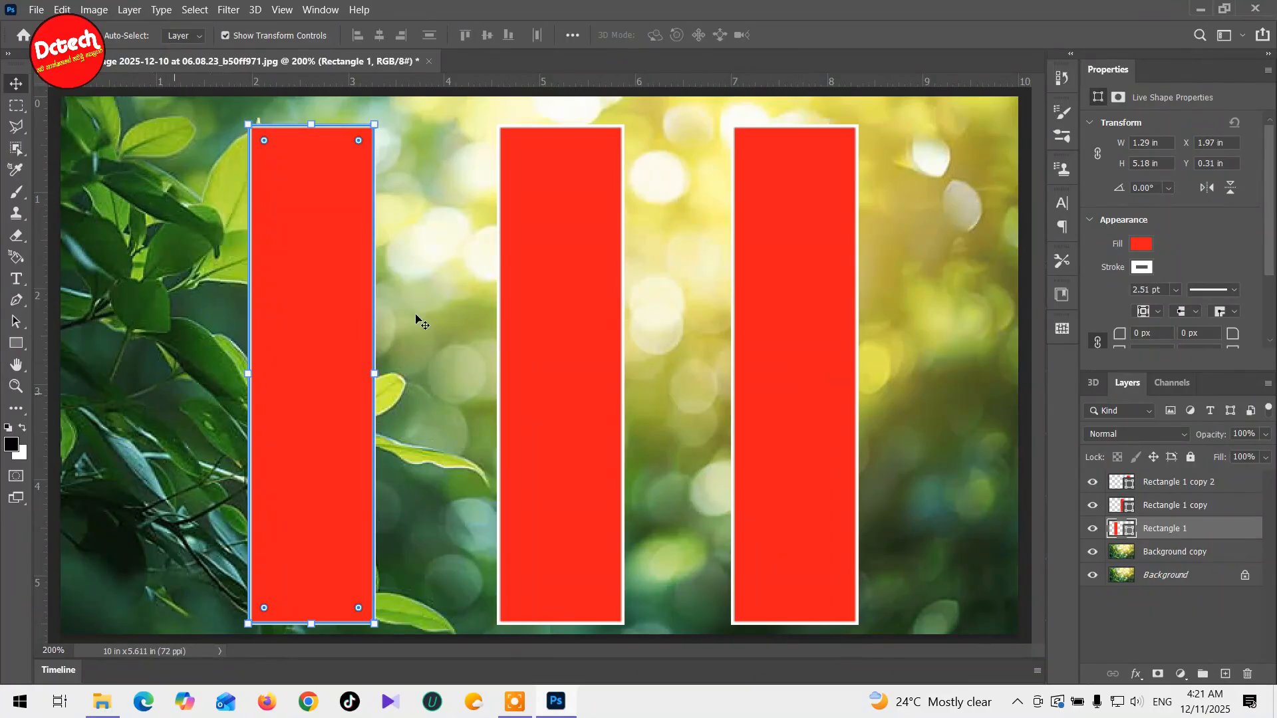
- Place WhatsApp Image 2025-12-10 at 06.08.25_c7e5fd0b from the 04 tutorial folder into the document as a new layer
left_click(33, 10)
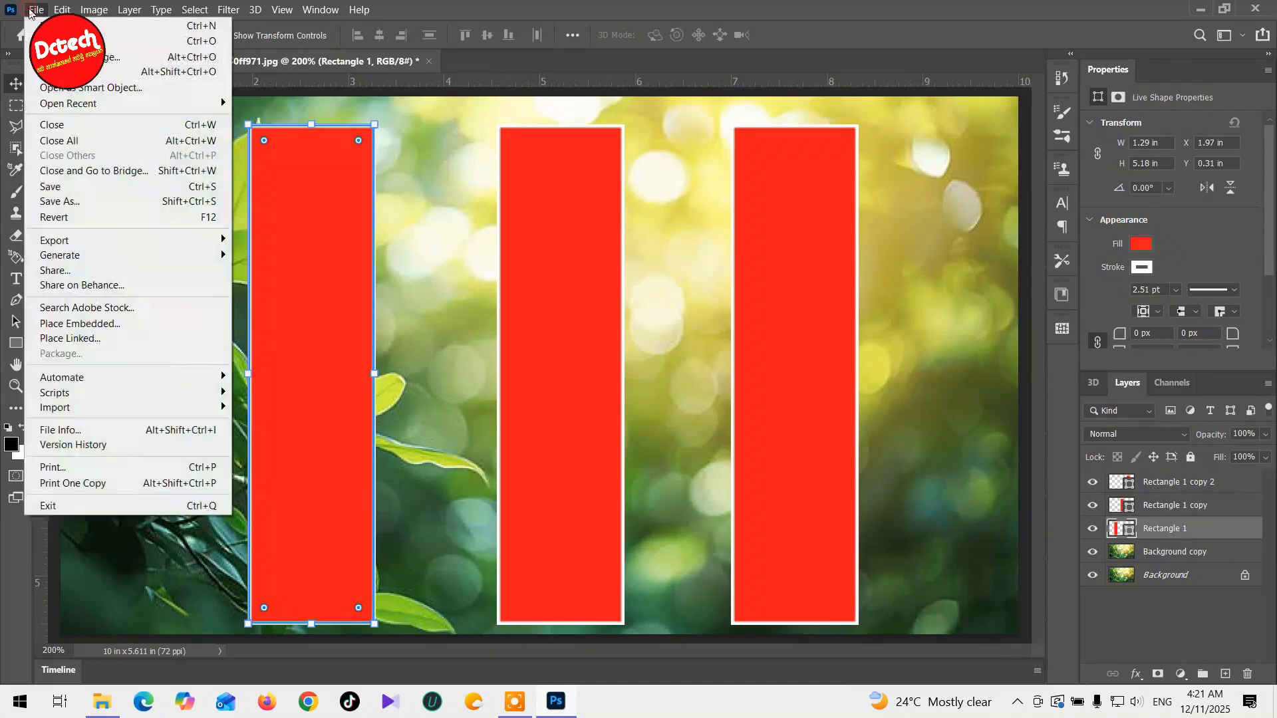
left_click(32, 10)
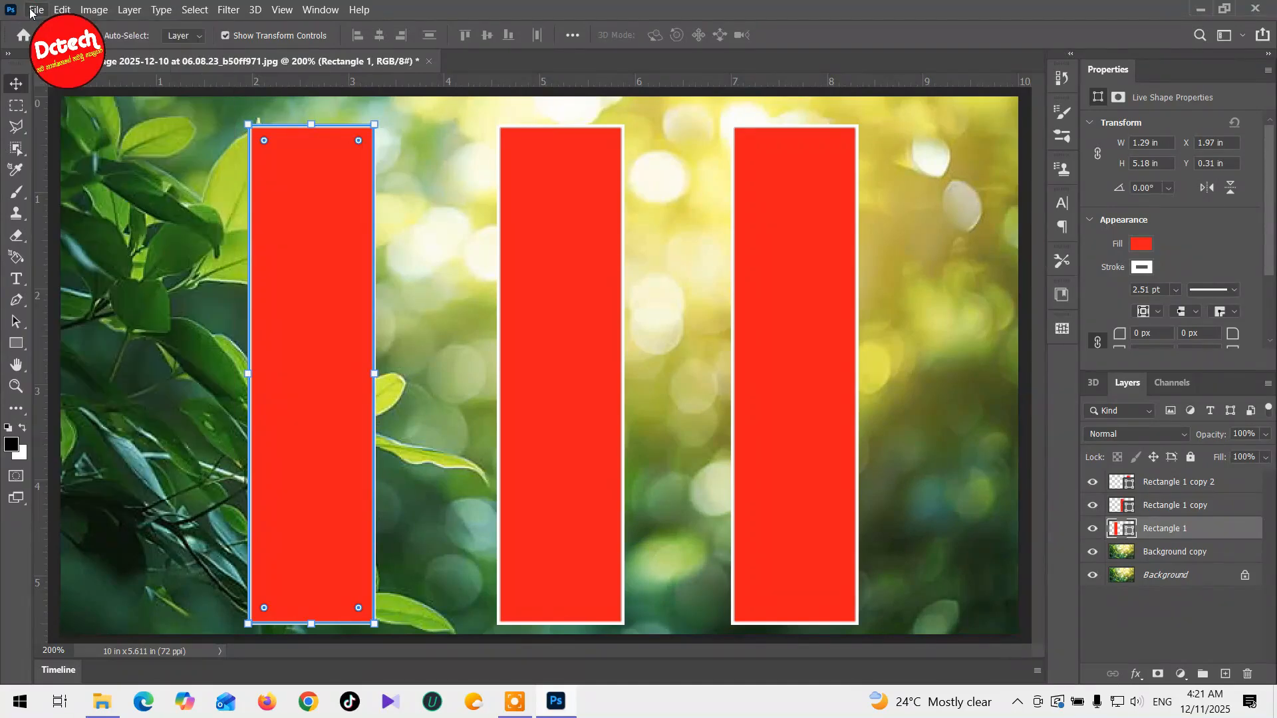
left_click(105, 704)
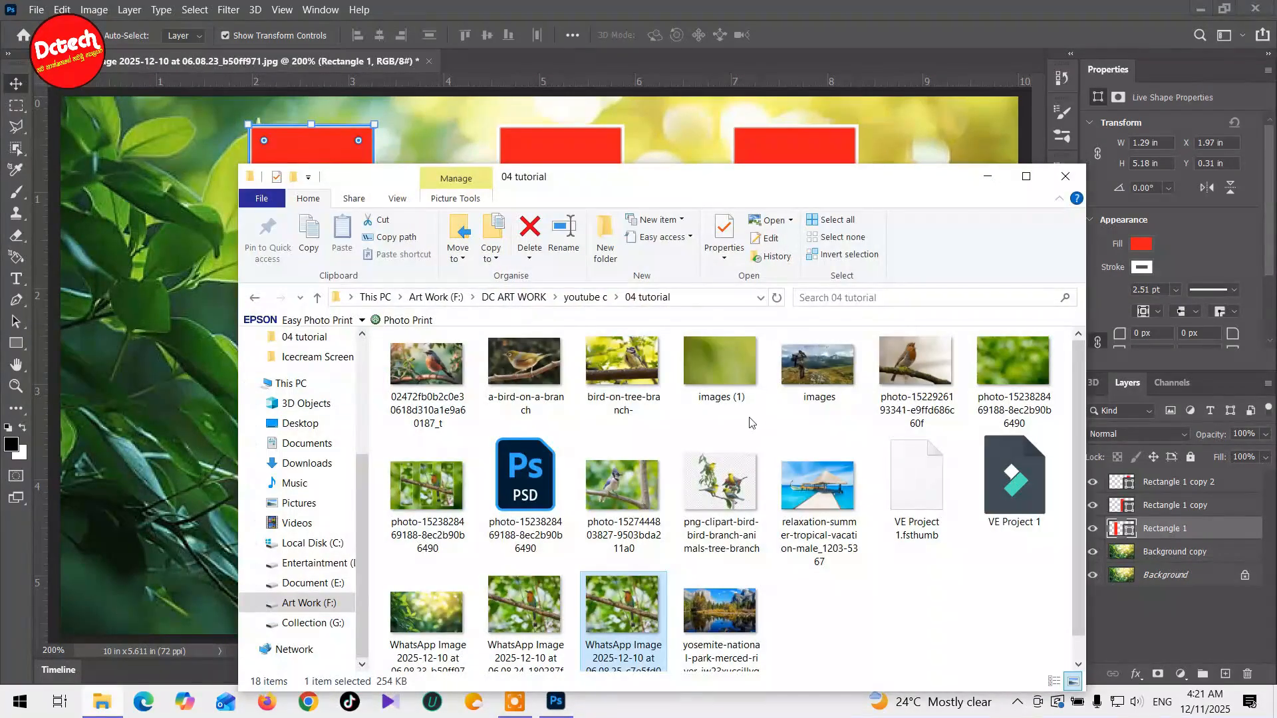
scroll(856, 405, "down", 1)
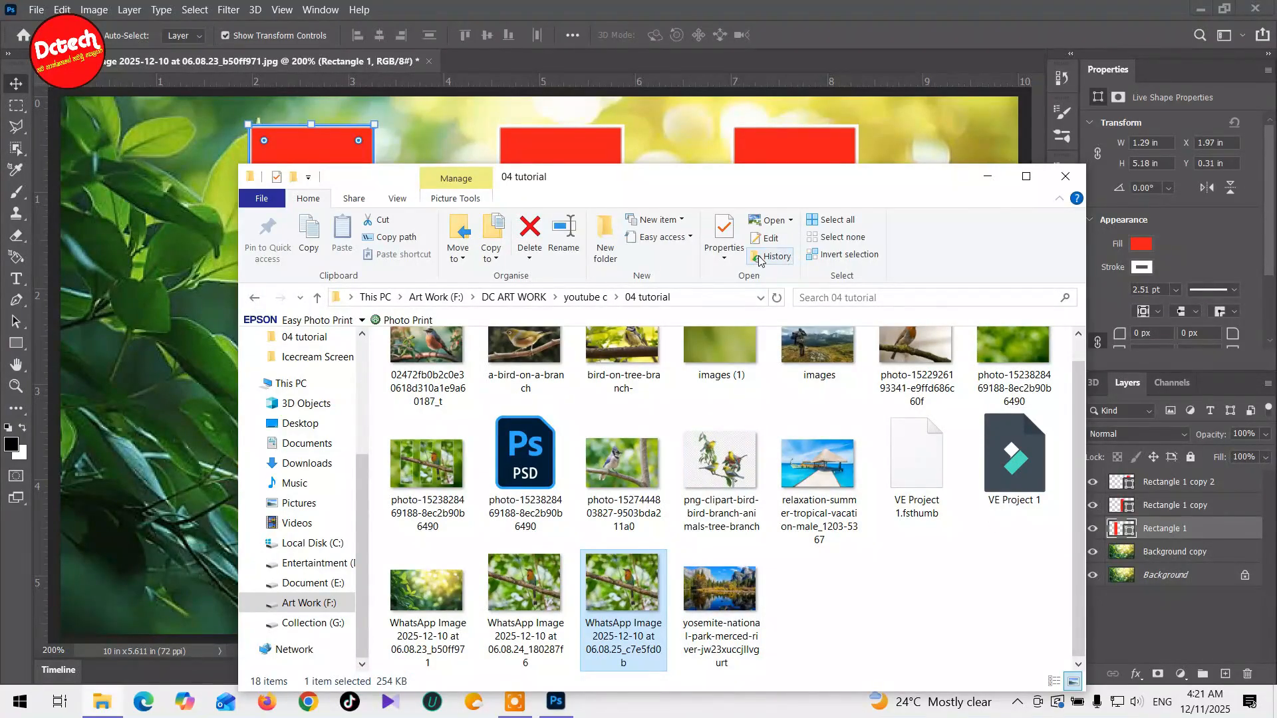
left_click_drag(644, 589, 190, 449)
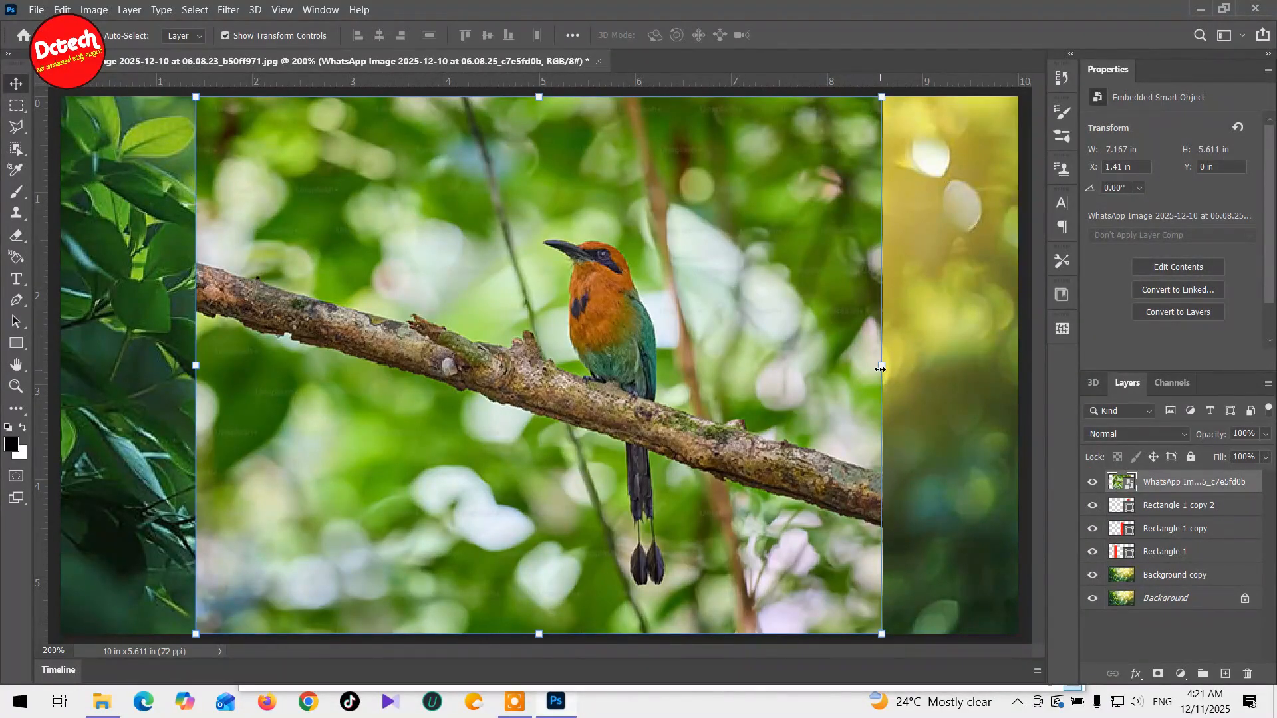
- Scale the bird image to about 7.78 × 5.43 in and centre it over the three red bars
left_click_drag(880, 365, 956, 356)
left_click_drag(651, 264, 585, 246)
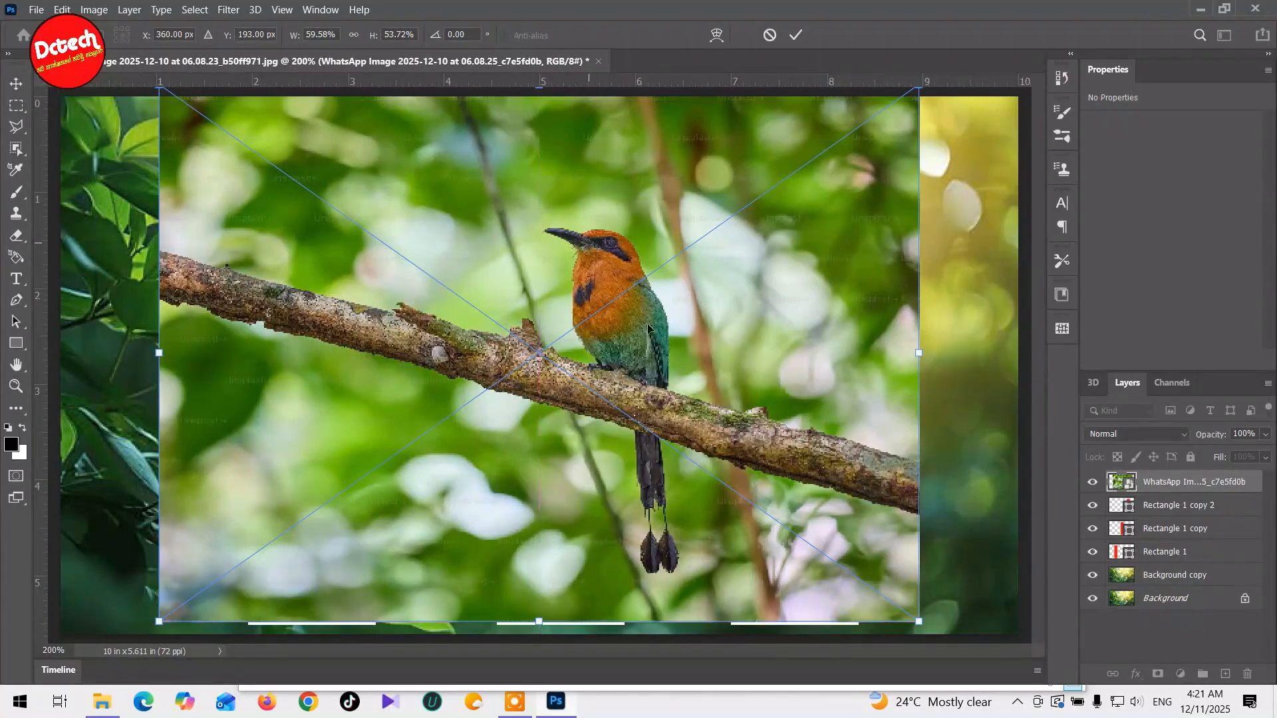
left_click_drag(919, 621, 902, 604)
left_click_drag(856, 519, 865, 540)
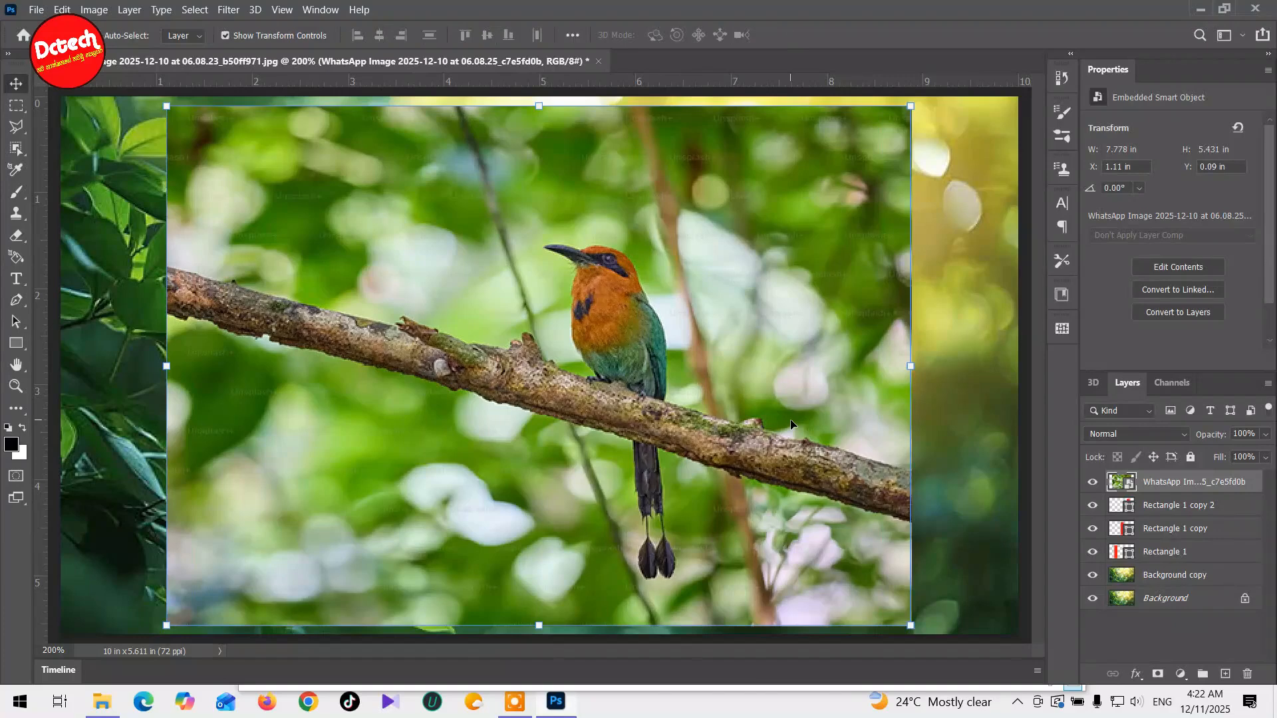
- Clip the bird image to the Rectangle 1 copy 2 layer and duplicate the image layer three times
right_click(1174, 483)
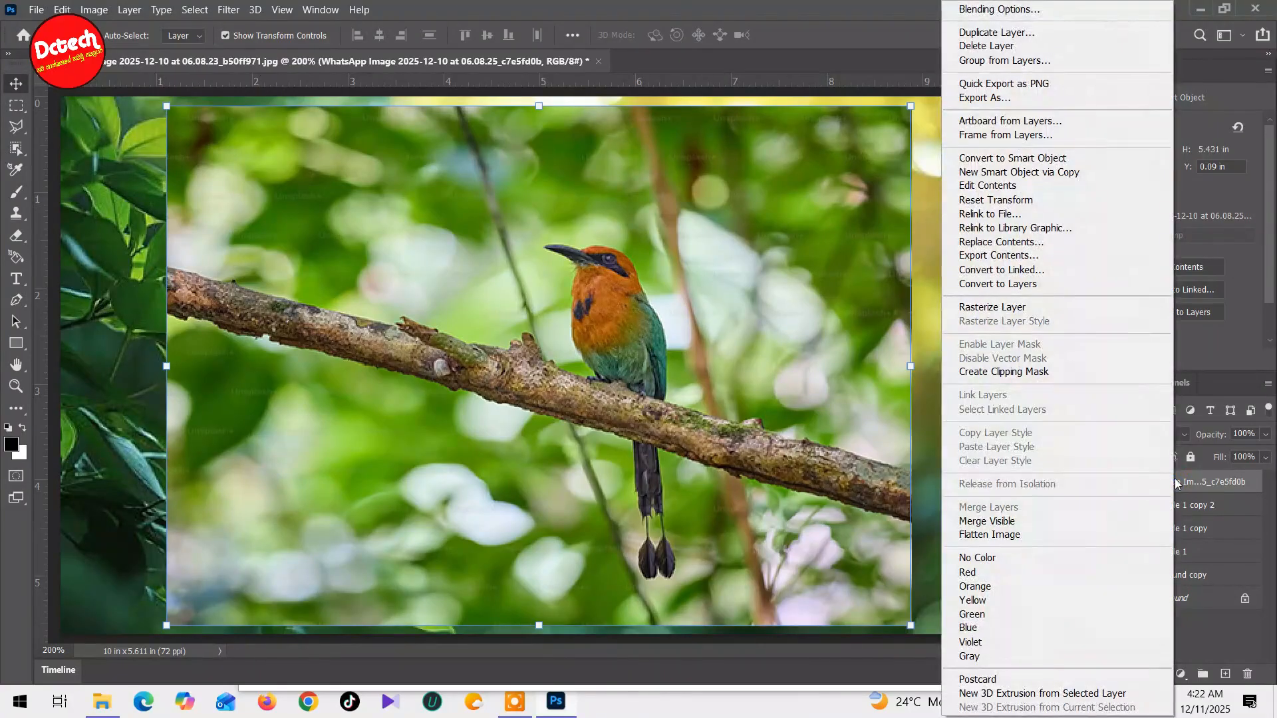
left_click(1042, 373)
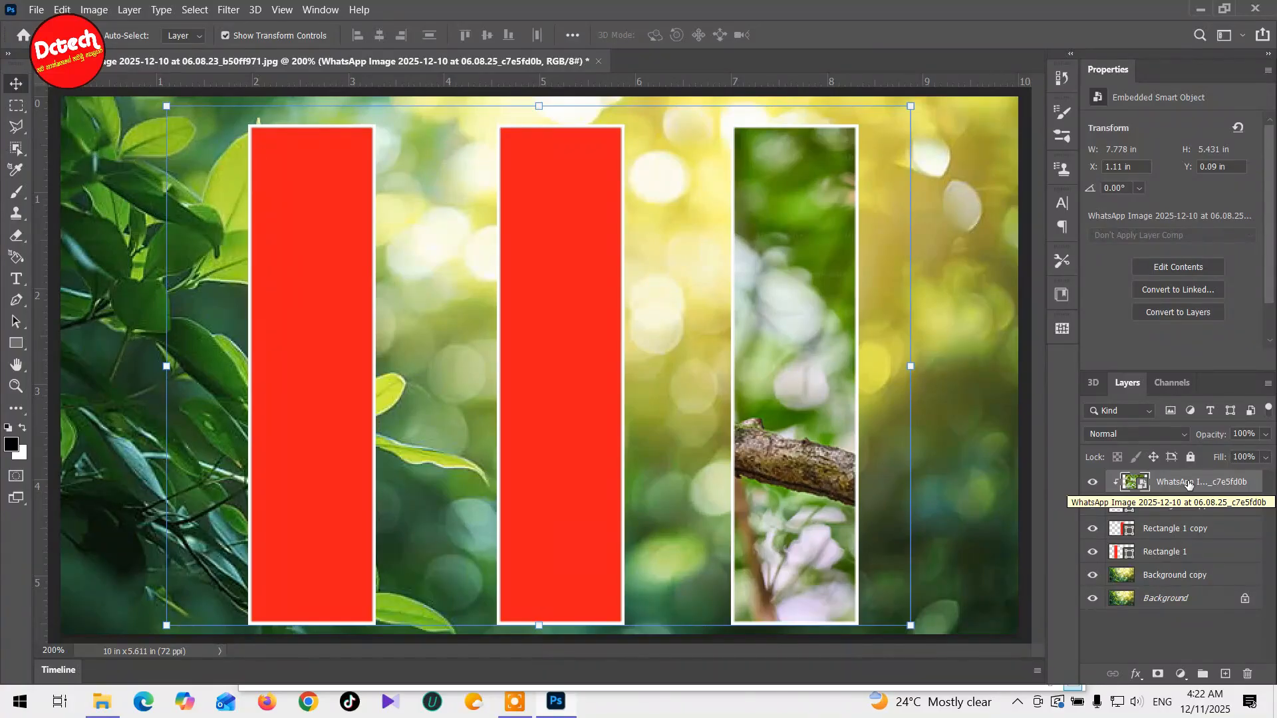
key("ctrl+j")
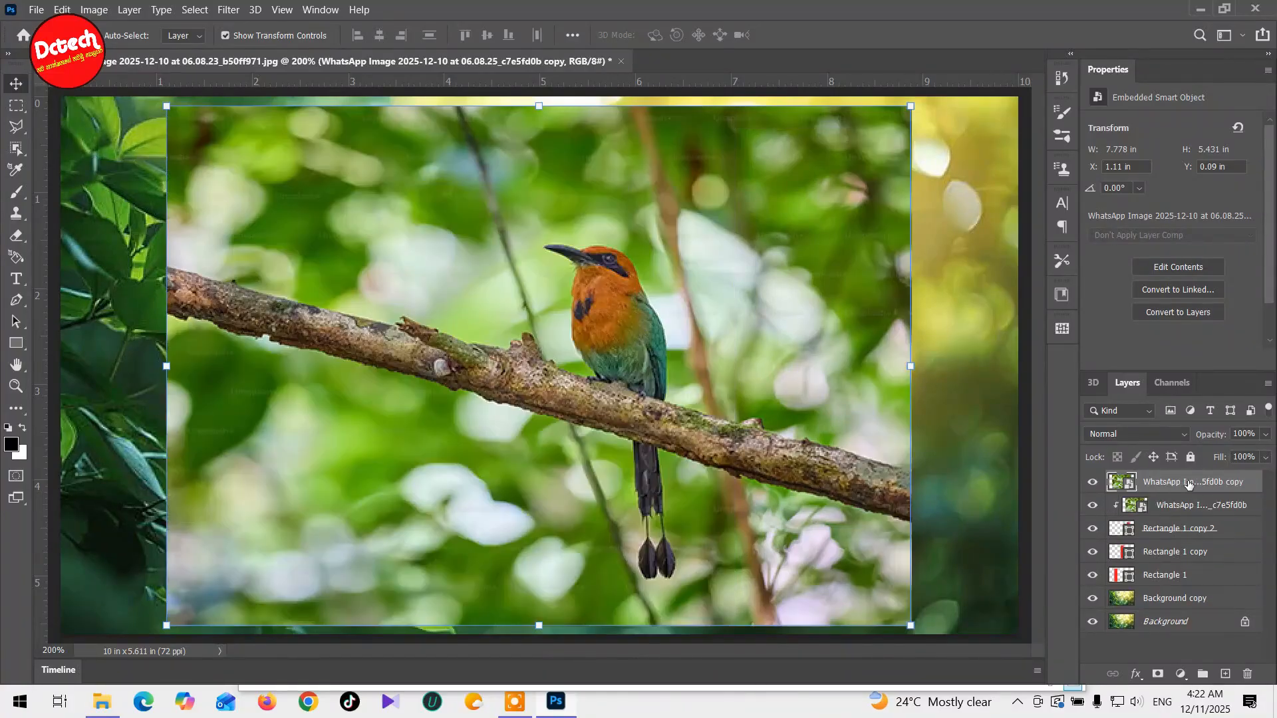
key("ctrl+j")
key("ctrl+j")
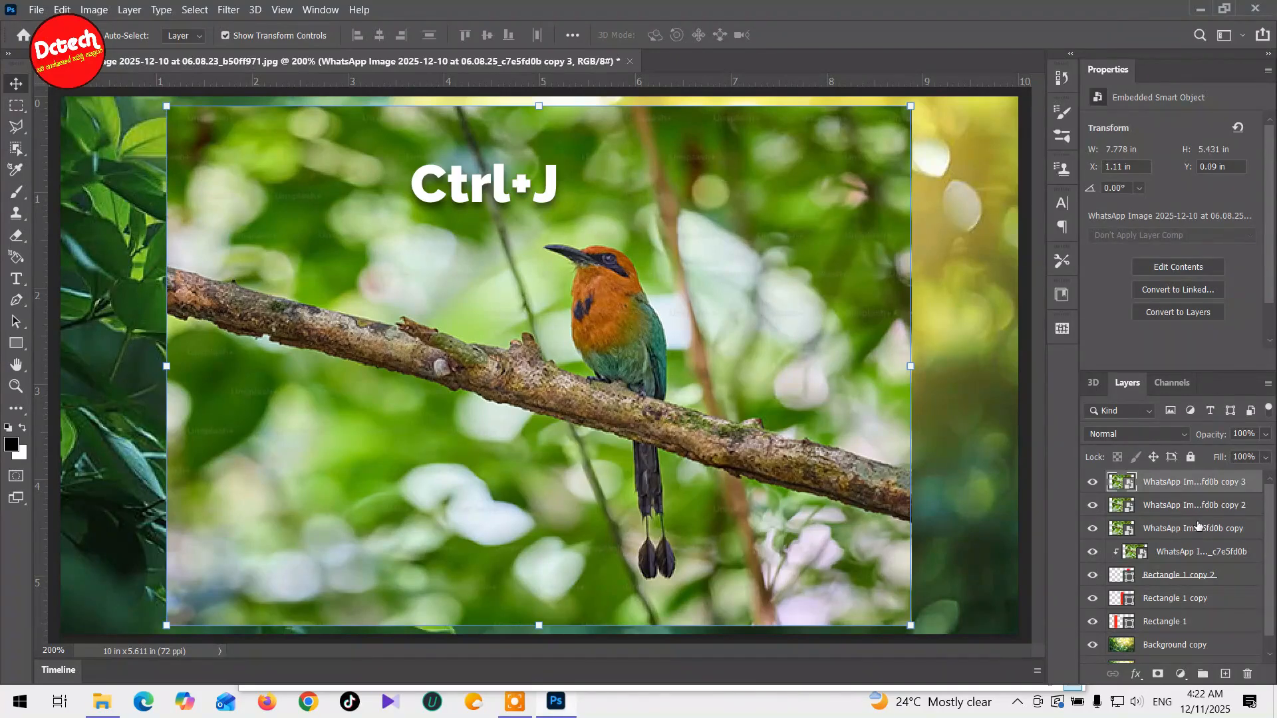
- Move image copy 3 directly above Rectangle 1 copy and image copy 2 above Rectangle 1, clipping each to the rectangle beneath it
left_click_drag(1180, 483, 1181, 588)
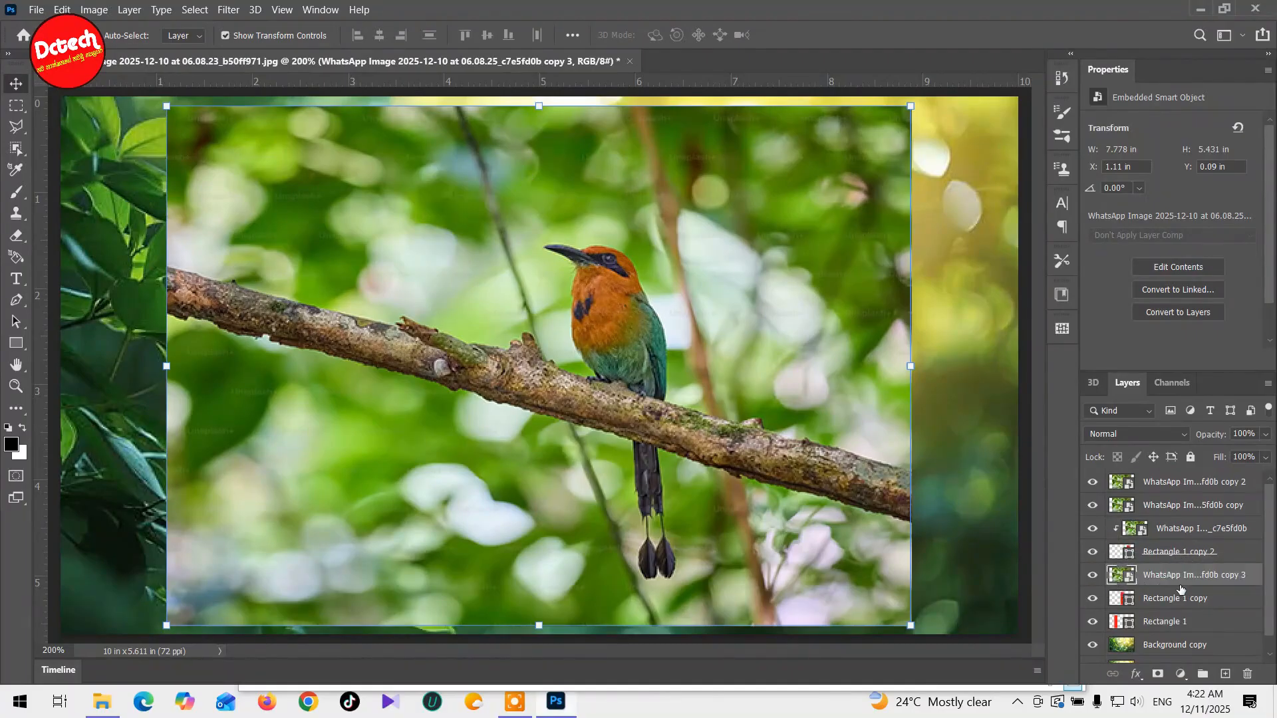
left_click_drag(1163, 486, 1179, 609)
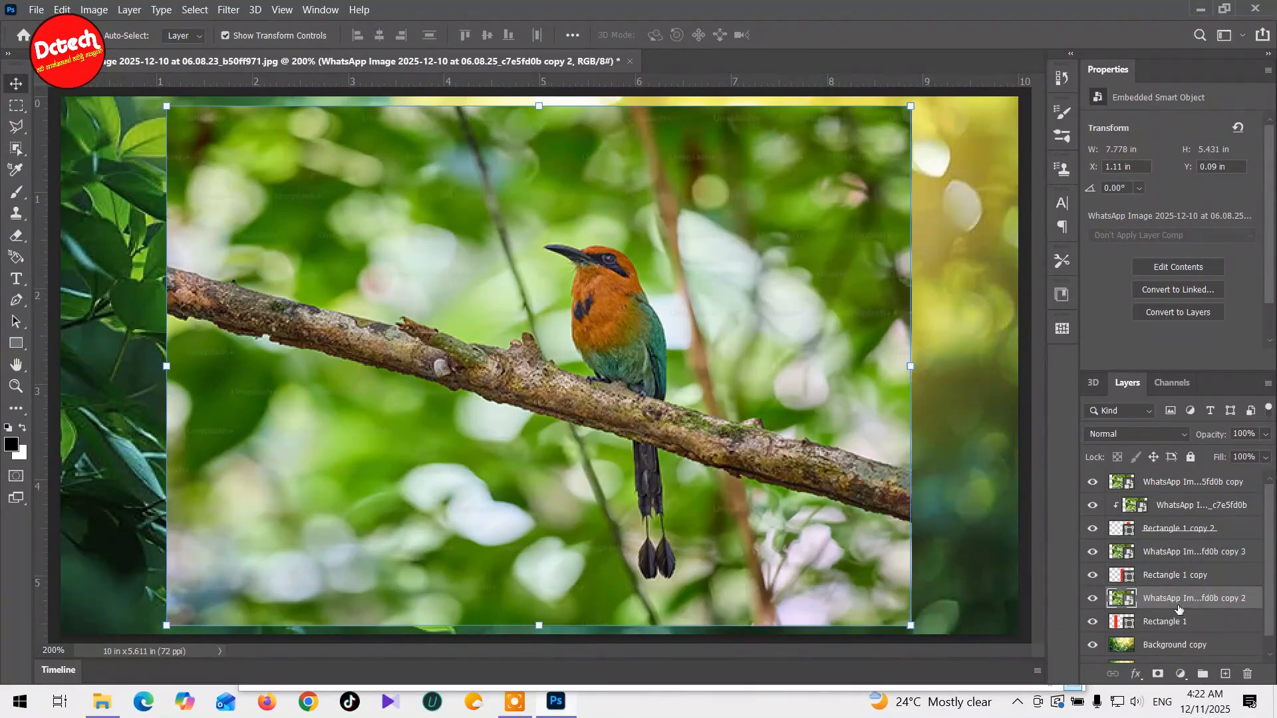
right_click(1173, 552)
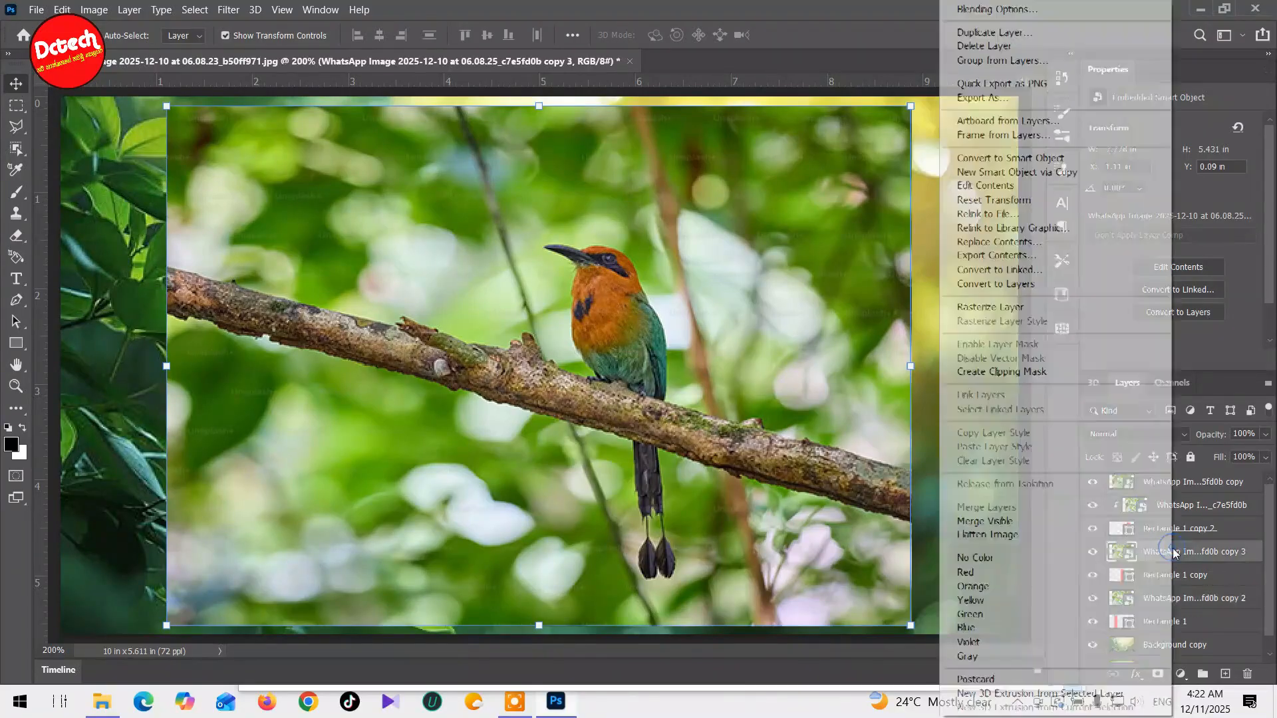
left_click(1032, 373)
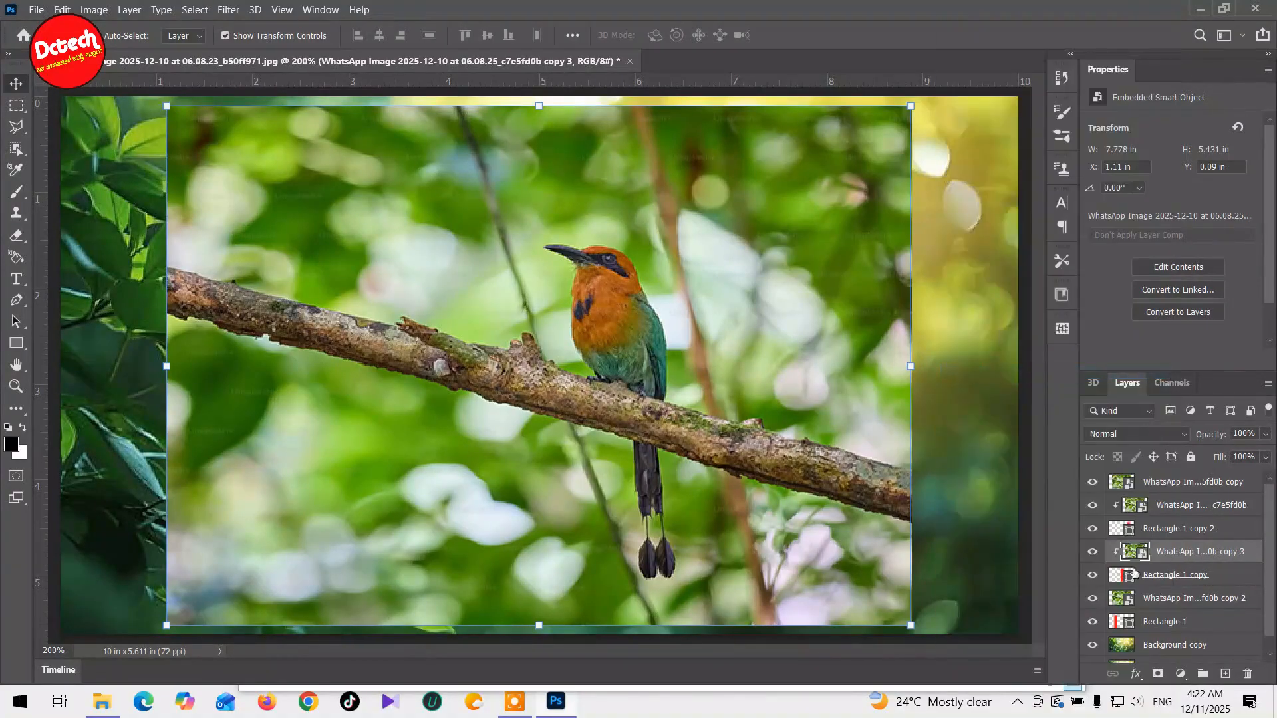
right_click(1157, 604)
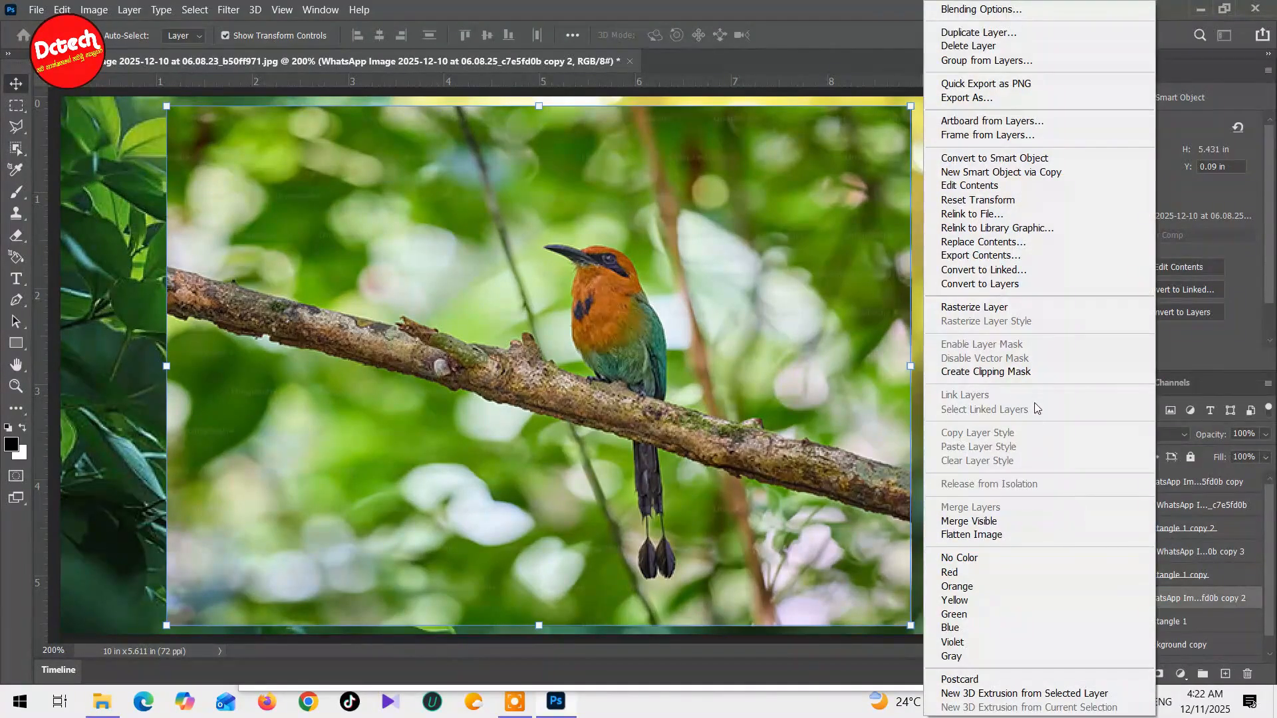
left_click(1039, 373)
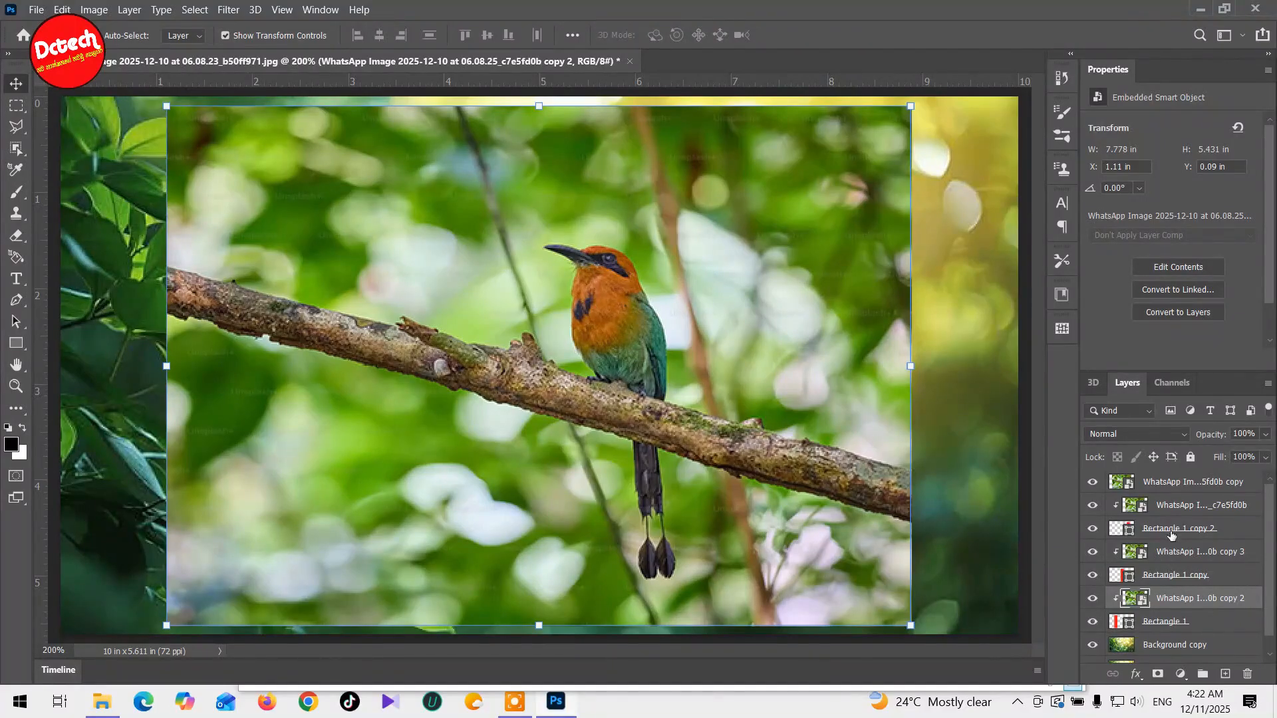
- Select the bird's head and body on the topmost unclipped image copy with the Object Selection tool in Lasso mode
left_click(1161, 484)
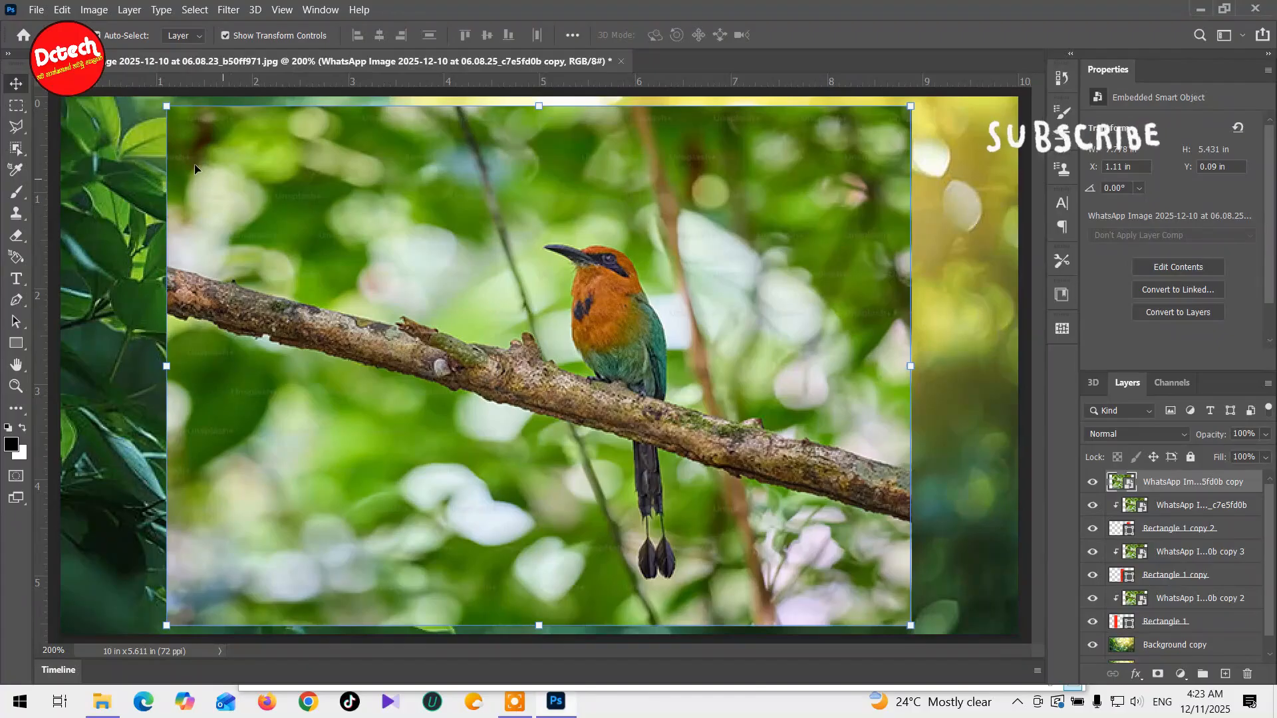
left_click(19, 155)
left_click(83, 155)
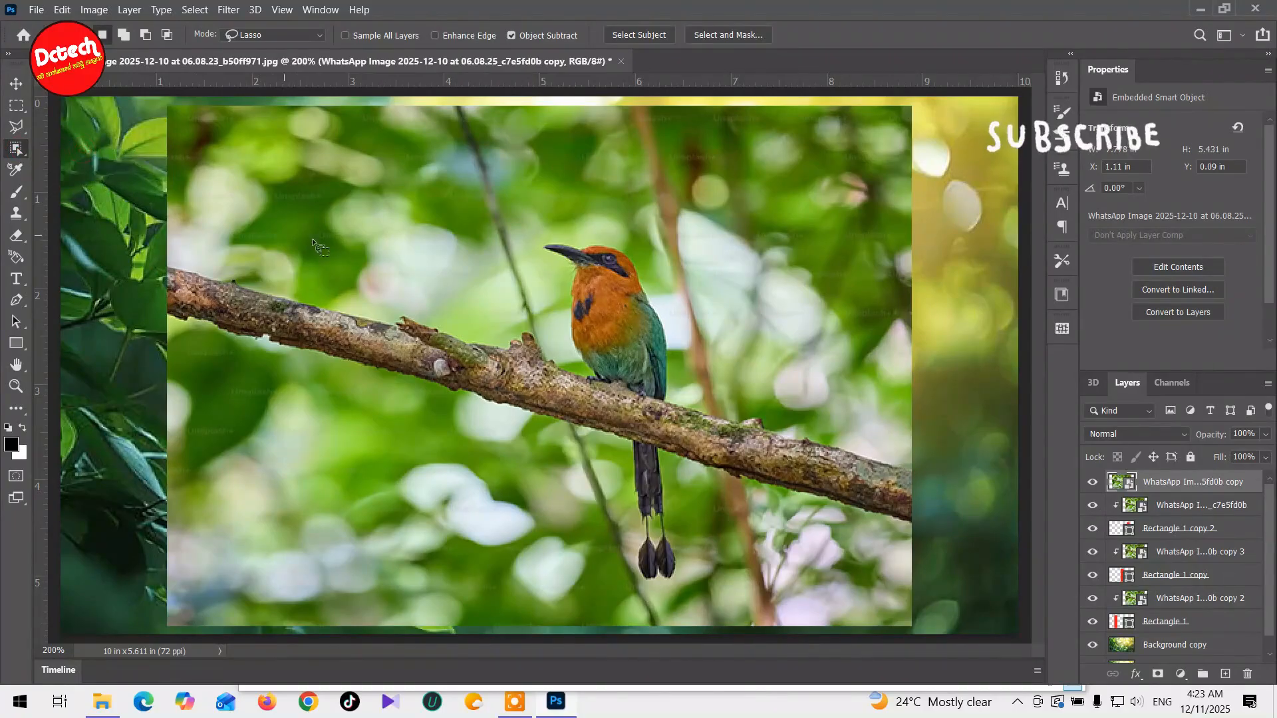
mouse_move(625, 243)
left_mouse_down()
mouse_move(536, 236)
mouse_move(522, 266)
mouse_move(546, 290)
left_mouse_up()
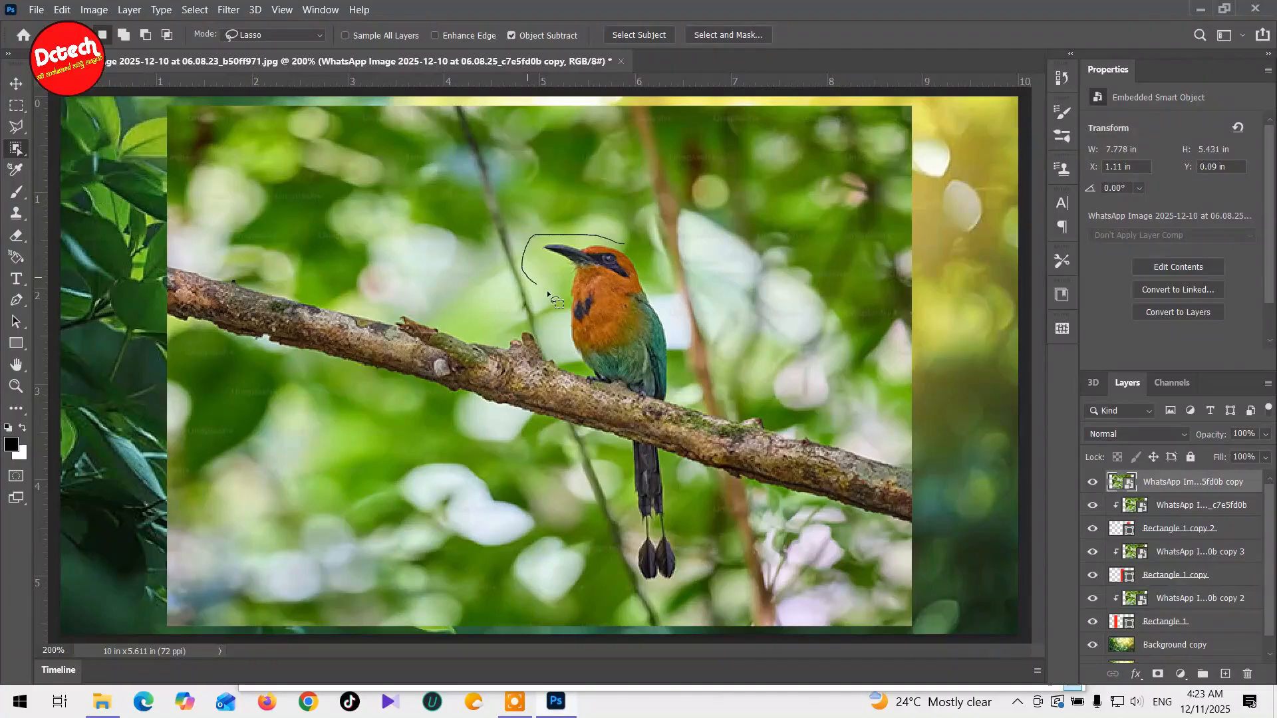
mouse_move(593, 385)
left_mouse_down()
mouse_move(655, 414)
mouse_move(675, 384)
left_mouse_up()
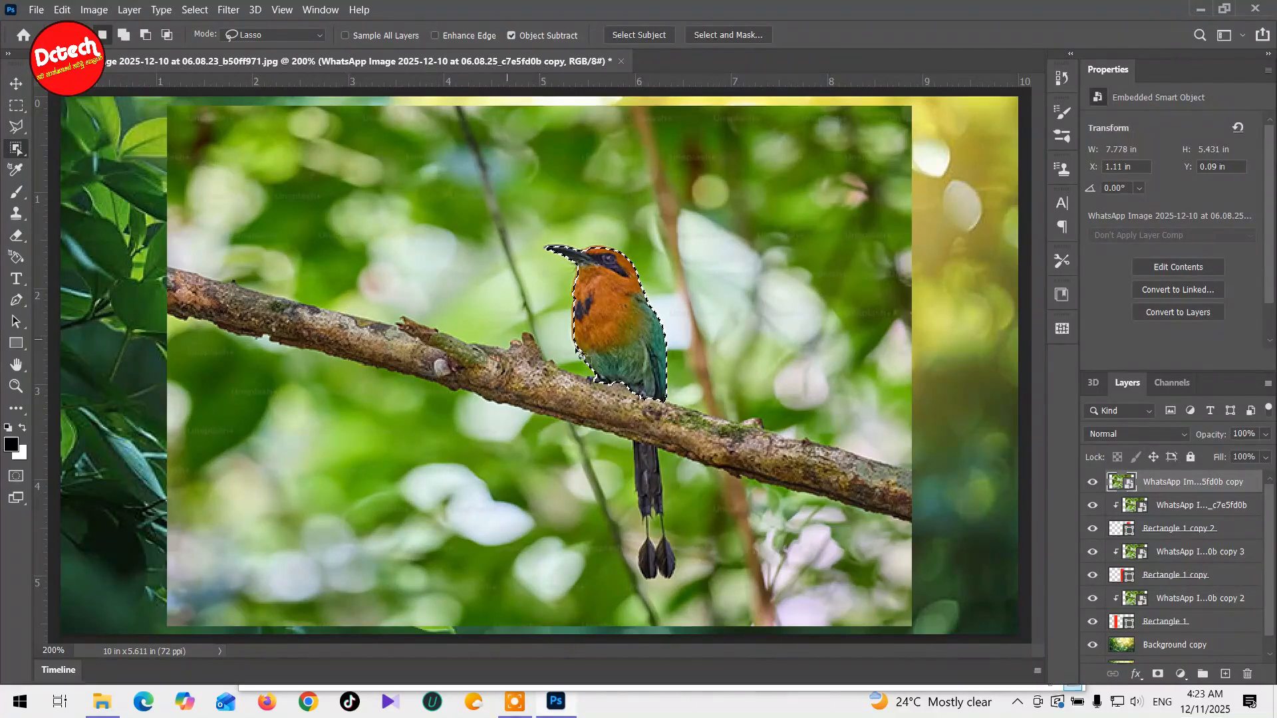
- Add the whole branch, from one edge of the bird image to the other, to the selection
mouse_move(588, 370)
left_mouse_down()
mouse_move(559, 366)
mouse_move(540, 326)
mouse_move(513, 324)
left_mouse_up()
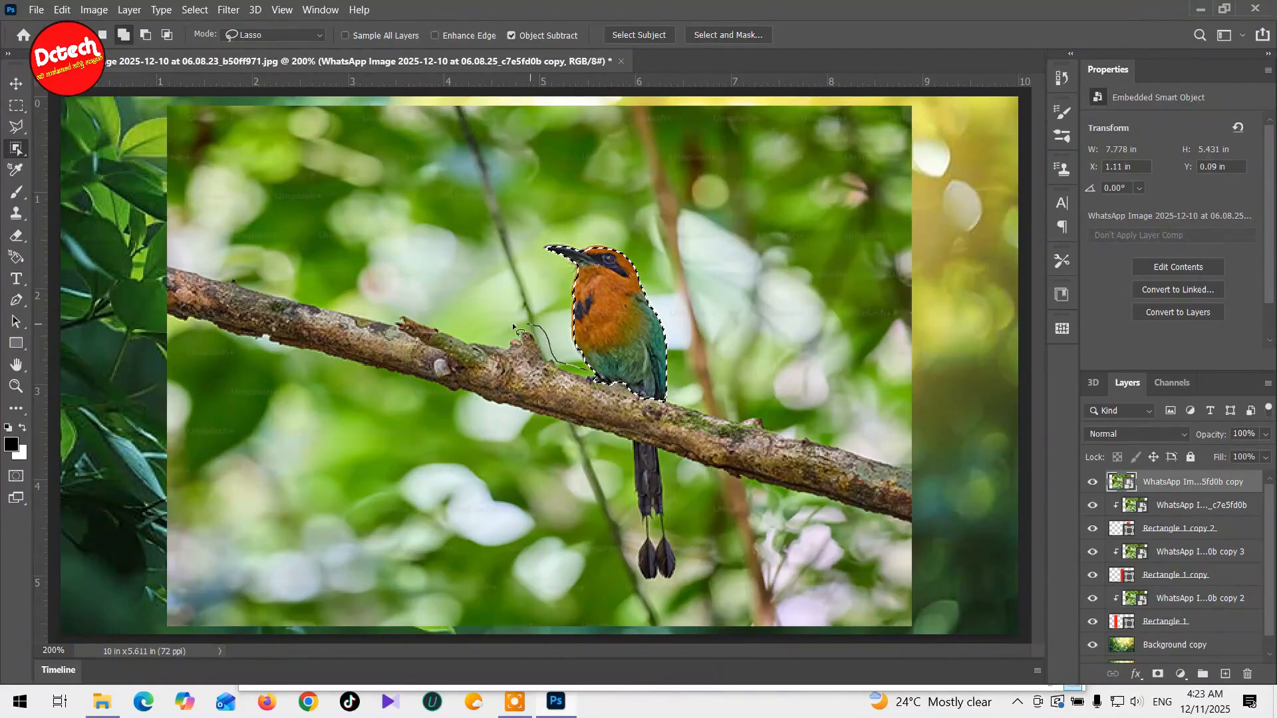
mouse_move(388, 309)
left_mouse_down()
mouse_move(165, 263)
mouse_move(156, 290)
mouse_move(185, 327)
left_mouse_up()
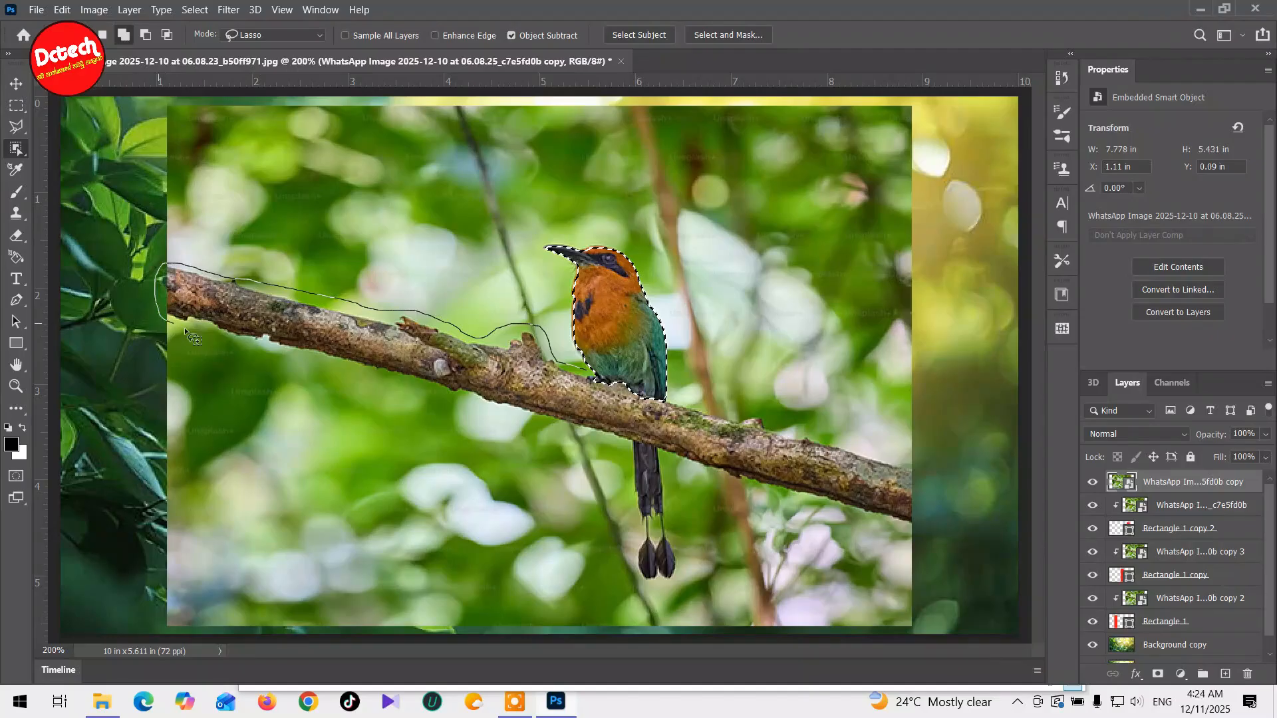
left_click_drag(270, 353, 582, 436)
mouse_move(627, 473)
left_mouse_down()
mouse_move(632, 580)
mouse_move(650, 593)
mouse_move(686, 568)
mouse_move(664, 454)
mouse_move(840, 513)
left_mouse_up()
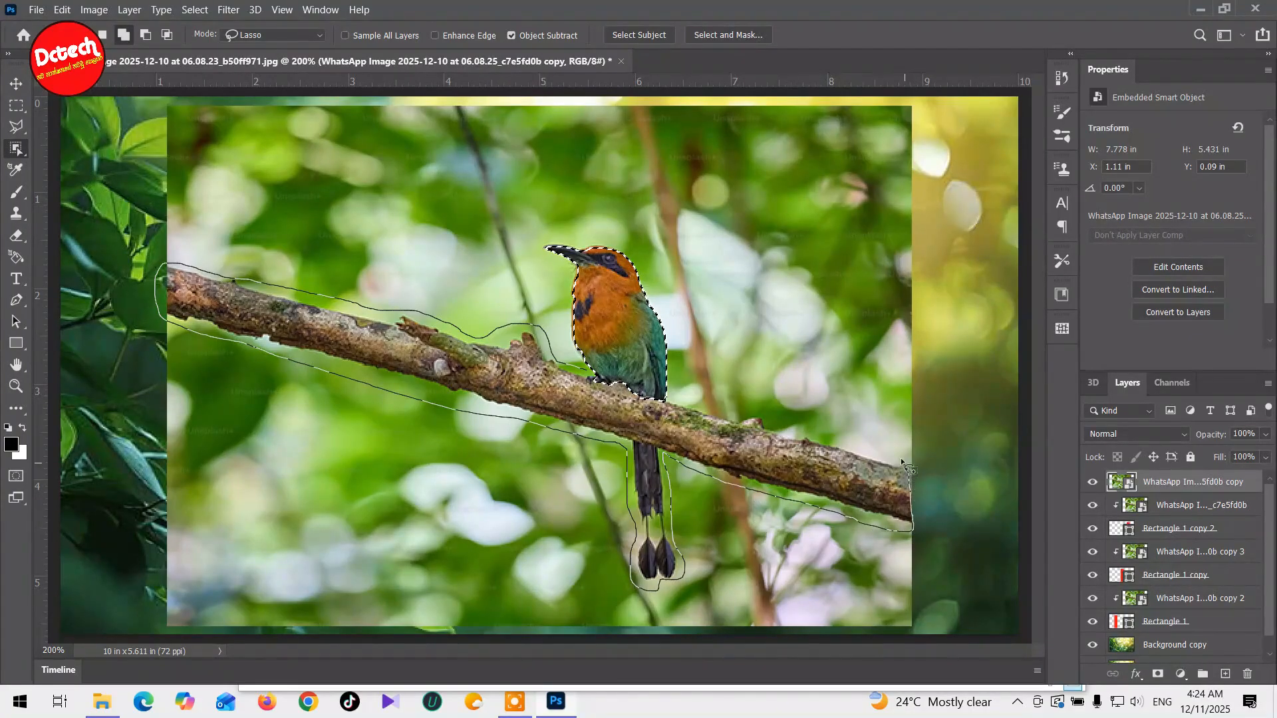
mouse_move(838, 435)
left_mouse_down()
mouse_move(754, 408)
mouse_move(691, 410)
mouse_move(602, 382)
left_mouse_up()
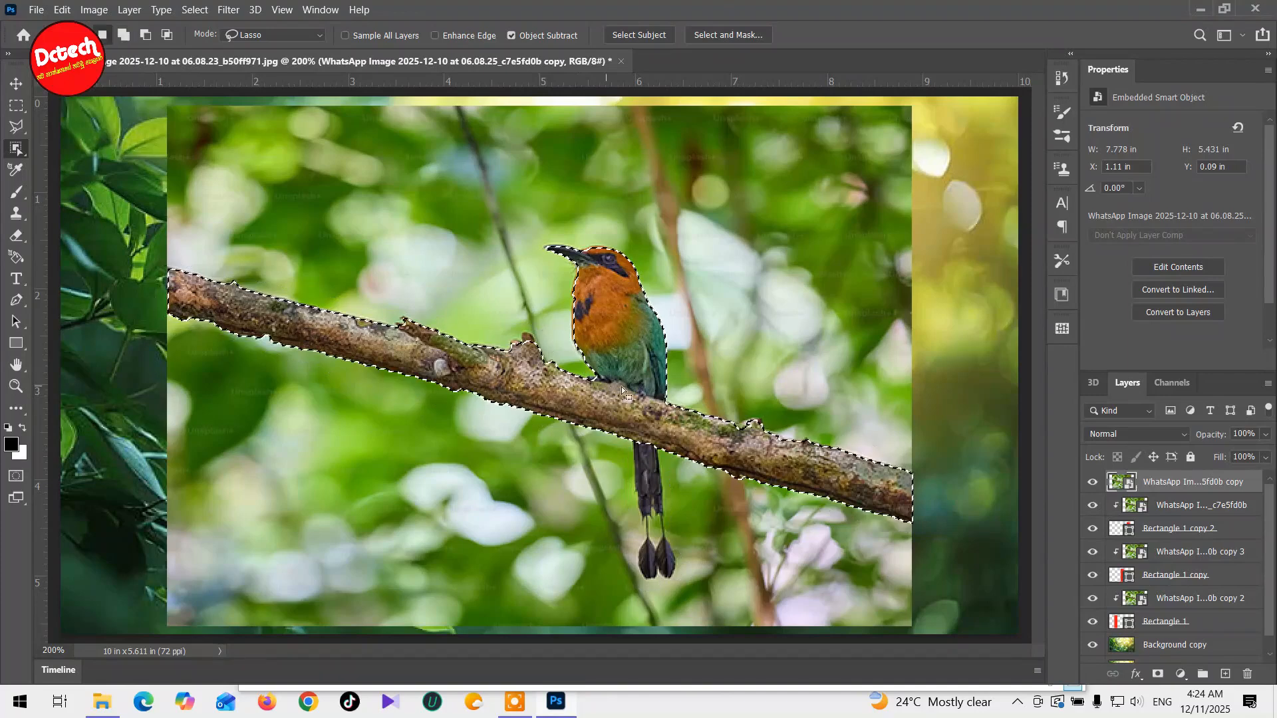
- Add the bird's tail below the branch to the selection and subtract the stray background area beside it
key("shift")
left_click_drag(611, 427, 597, 539)
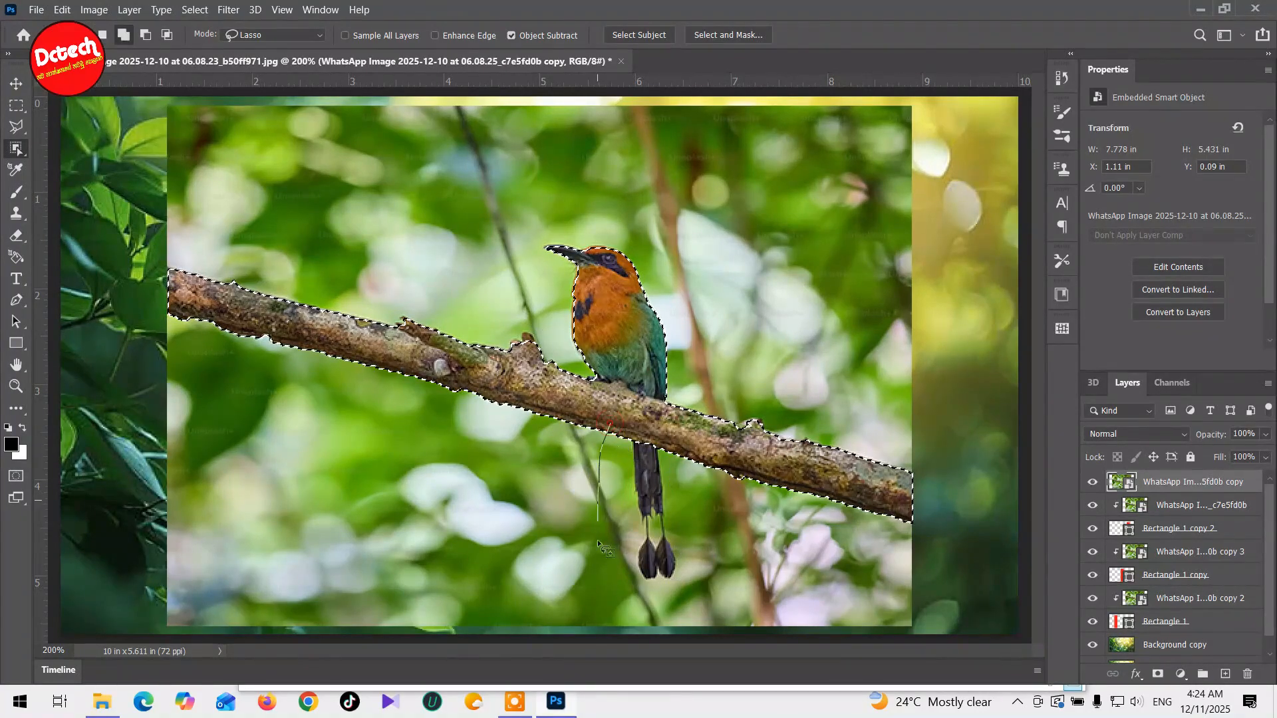
mouse_move(684, 547)
left_mouse_down()
mouse_move(668, 452)
mouse_move(643, 423)
mouse_move(612, 436)
left_mouse_up()
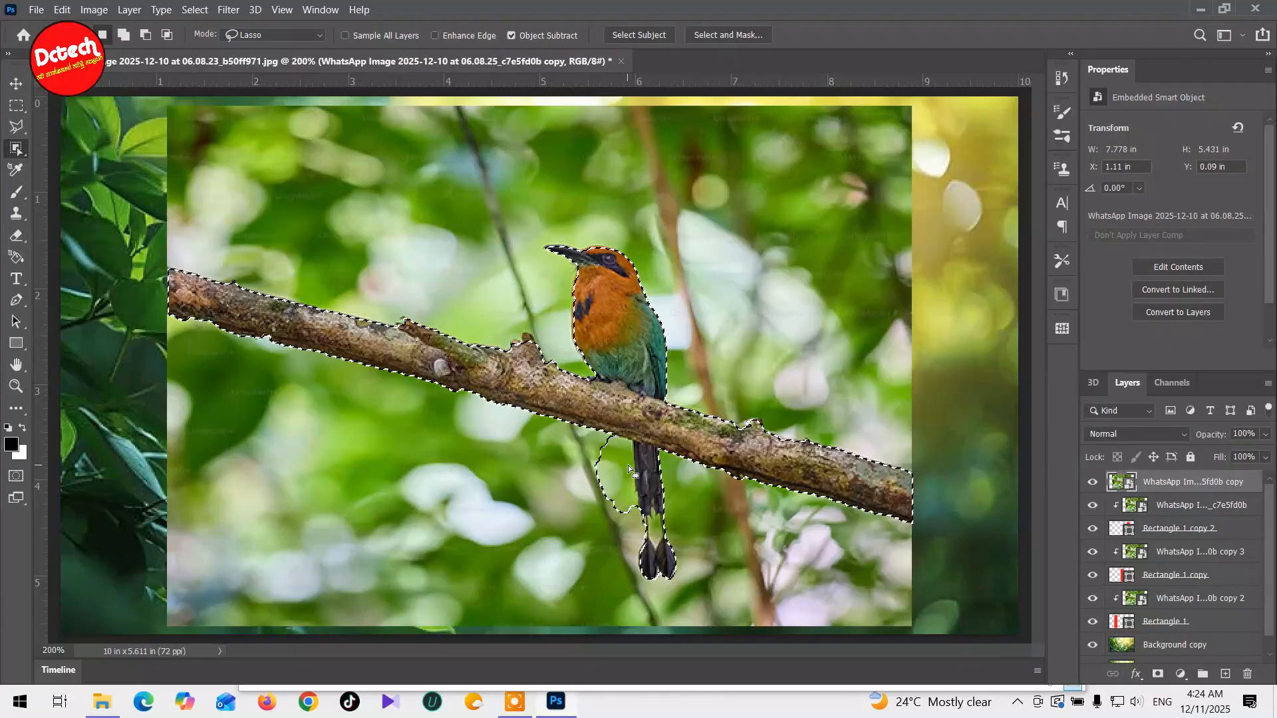
mouse_move(583, 429)
left_mouse_down()
mouse_move(628, 447)
mouse_move(634, 509)
mouse_move(604, 532)
mouse_move(577, 478)
mouse_move(604, 438)
left_mouse_up()
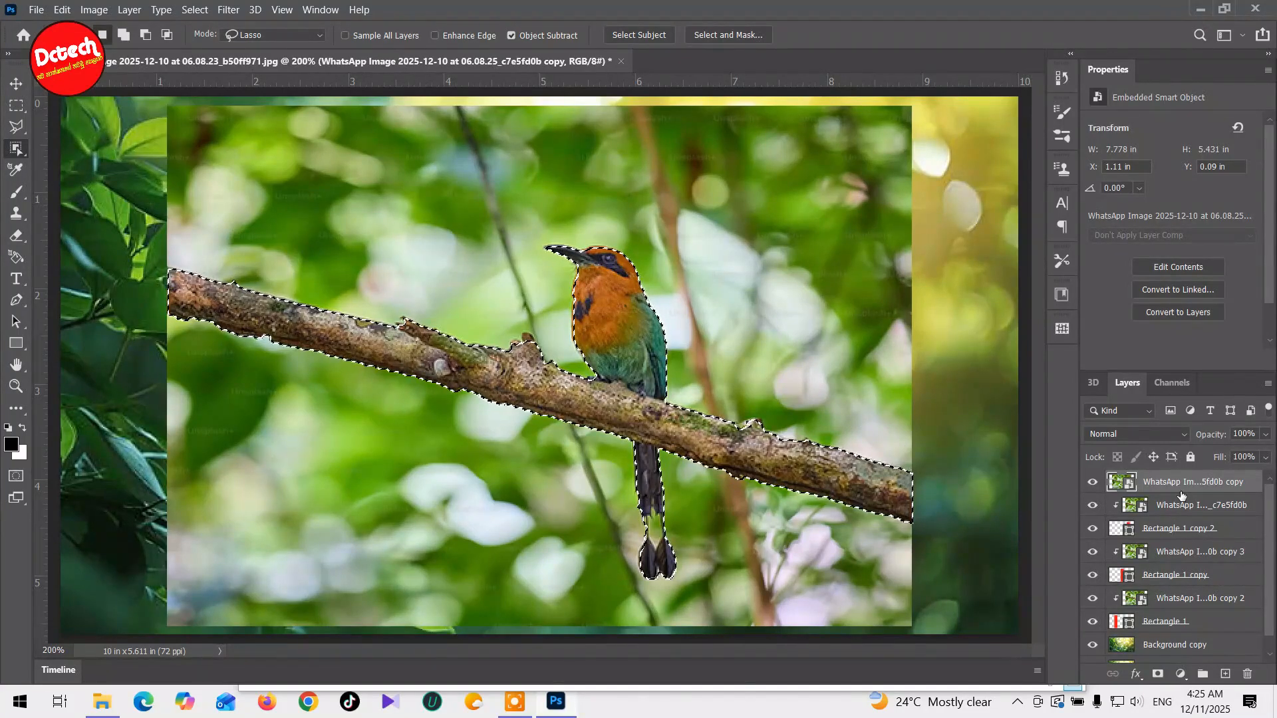
- Mask the top image copy with the selection and erase the branch ends that extend beyond the two outer rectangles
left_click(1158, 675)
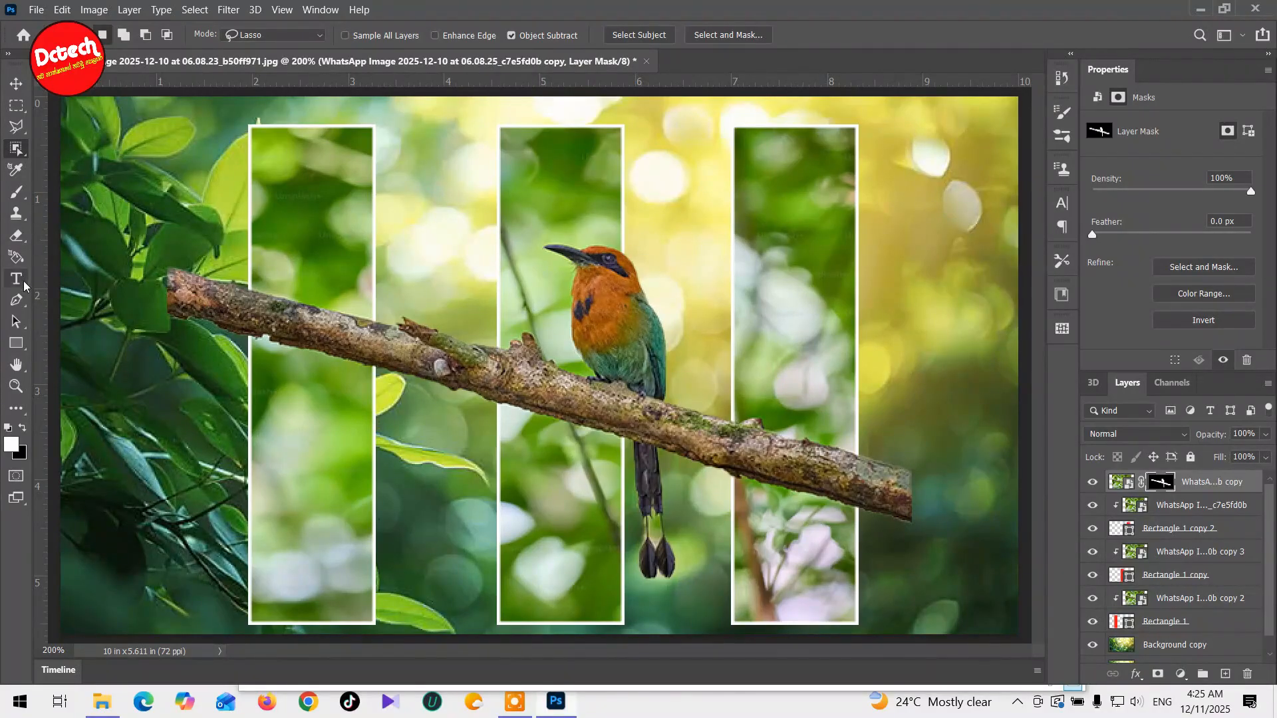
left_click(24, 241)
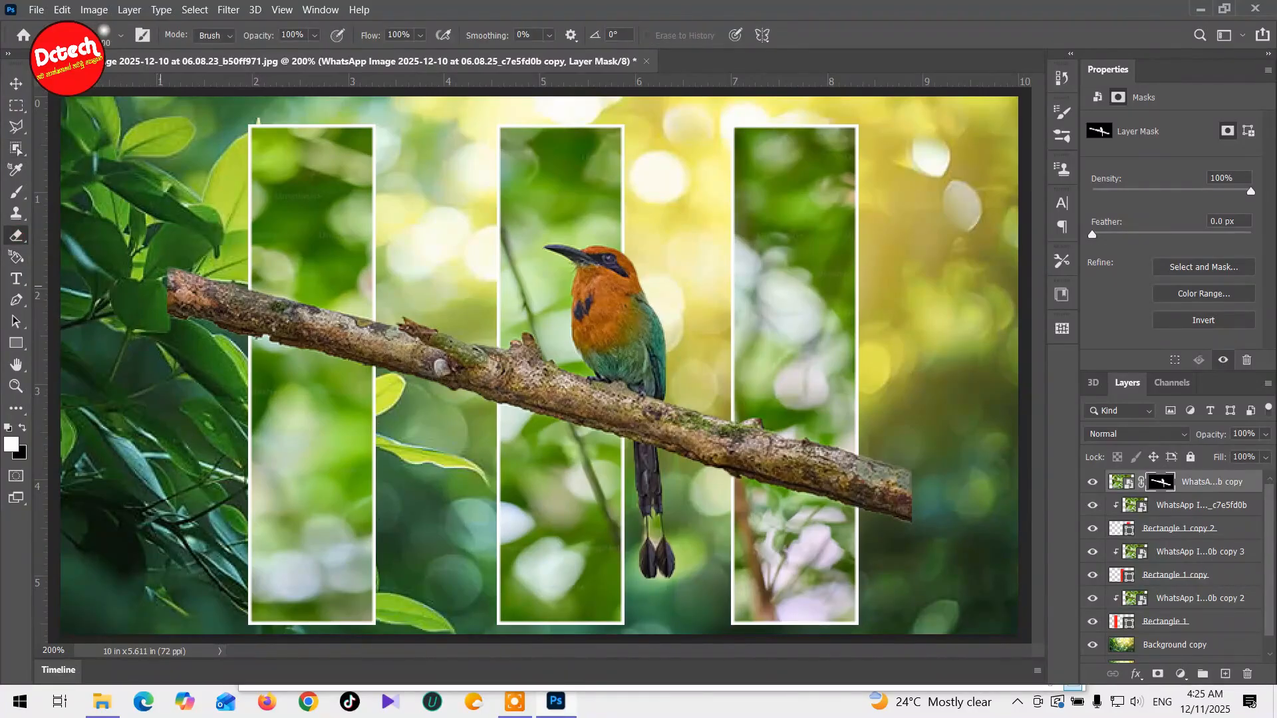
key("bracketleft")
key("bracketleft")
key("bracketleft")
mouse_move(164, 268)
left_mouse_down()
mouse_move(167, 300)
mouse_move(181, 281)
mouse_move(221, 274)
mouse_move(240, 373)
left_mouse_up()
left_click_drag(883, 430, 898, 456)
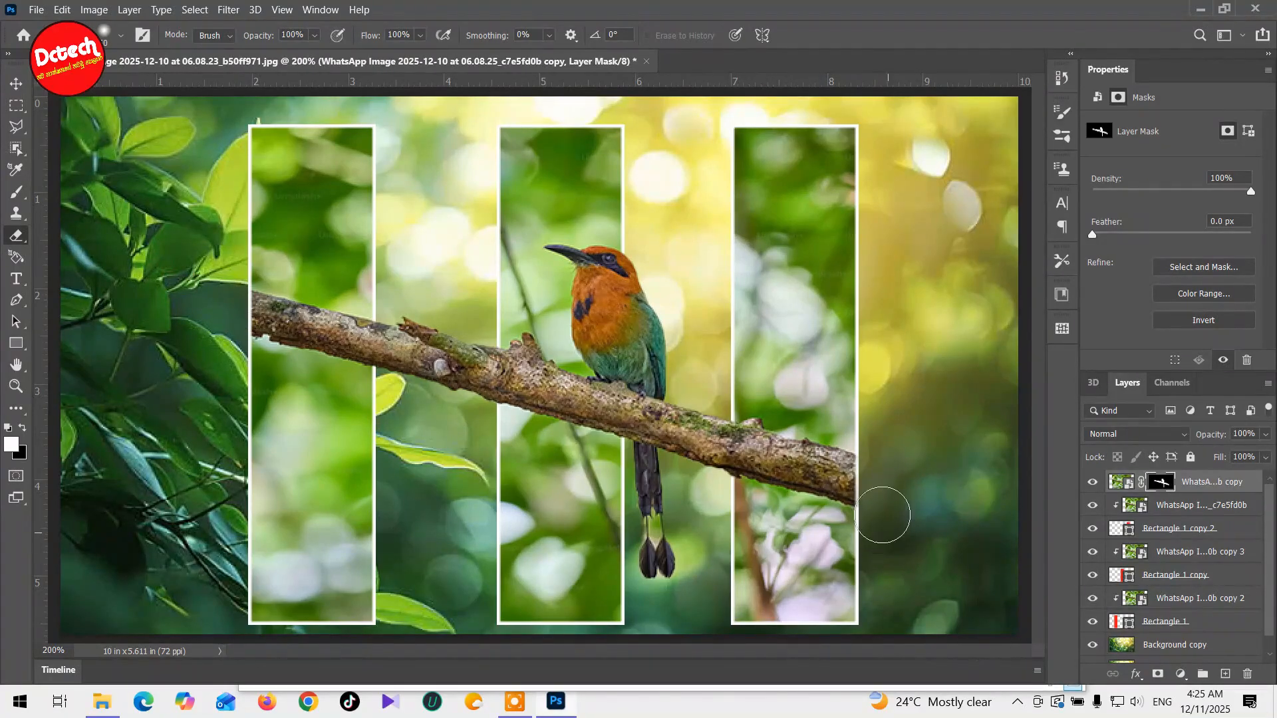
left_click(14, 83)
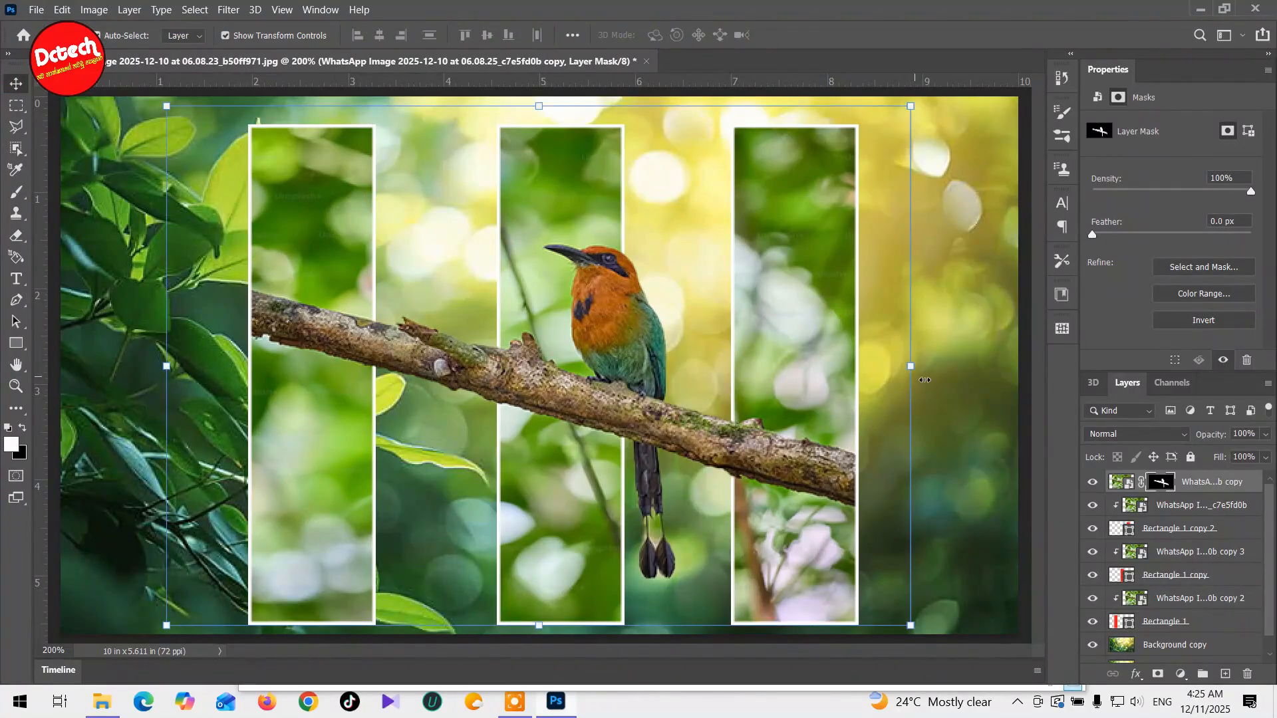
left_click(977, 367)
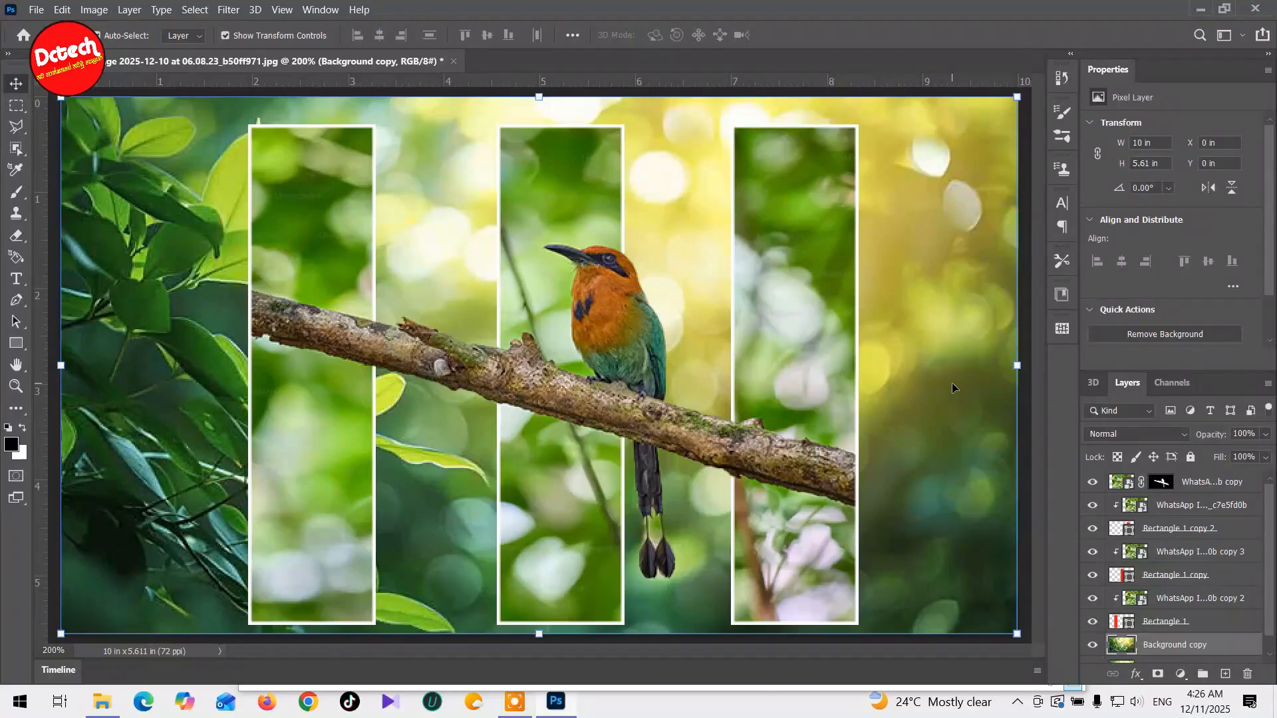
key("ctrl+minus")
key("ctrl+plus")
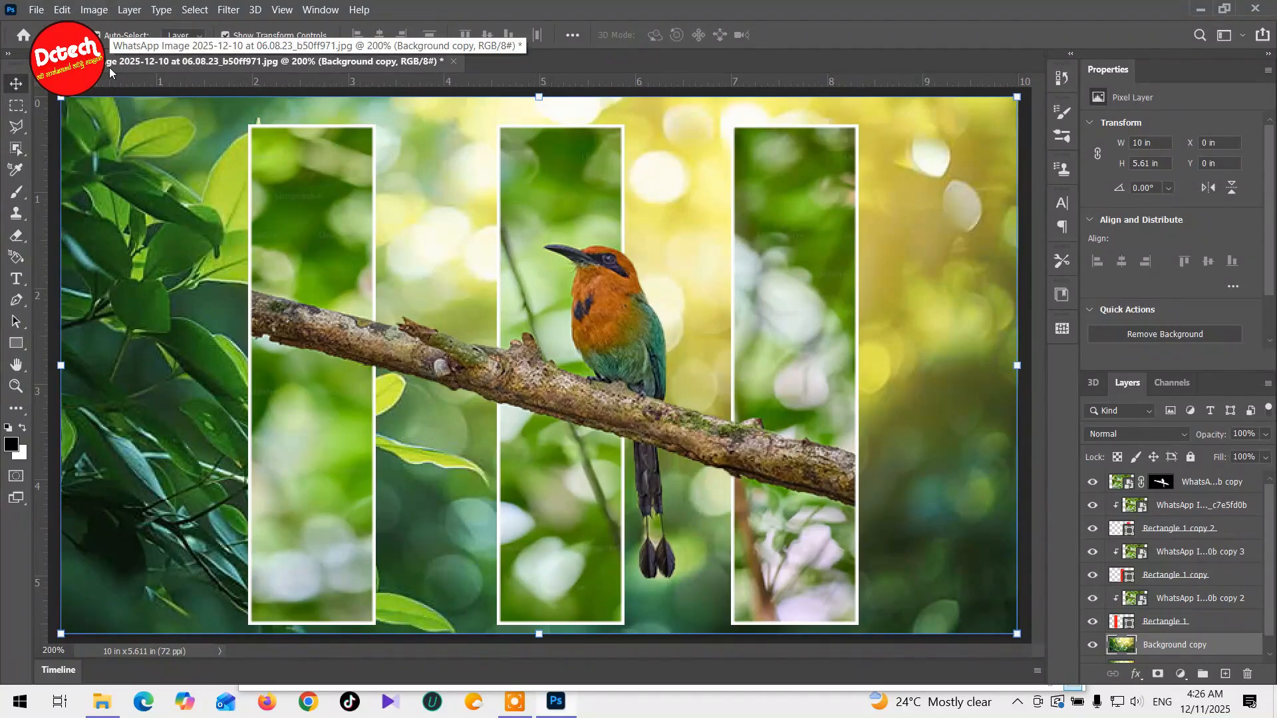
- Save the finished image as a JPEG named 036 in the 04 tutorial folder, with Maximum quality 12 and the Baseline ("Standard") format
left_click(36, 11)
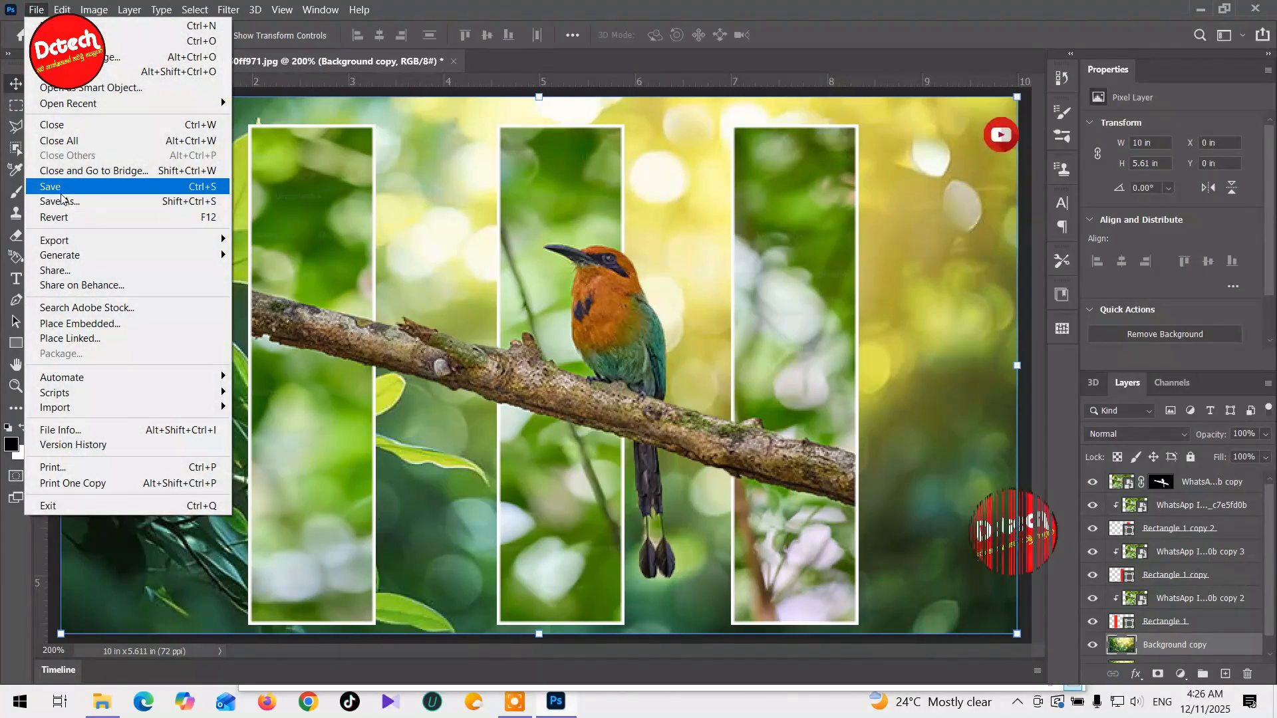
left_click(178, 229)
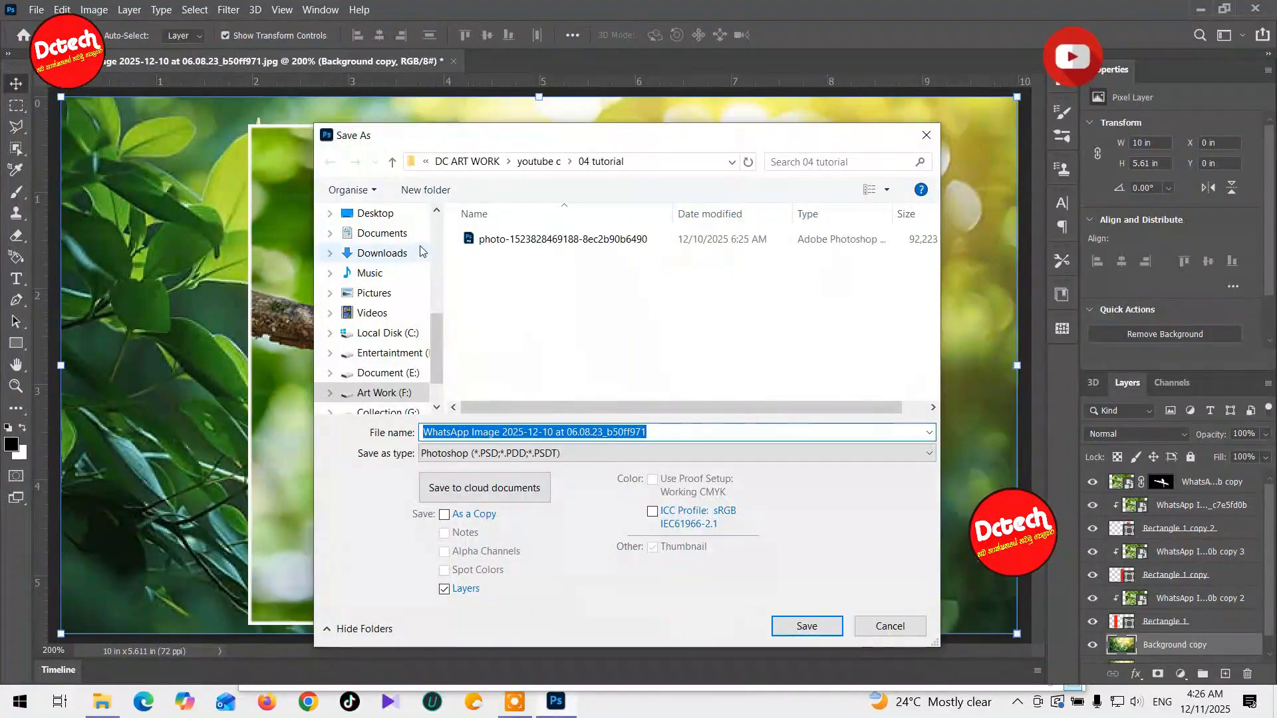
left_click(514, 454)
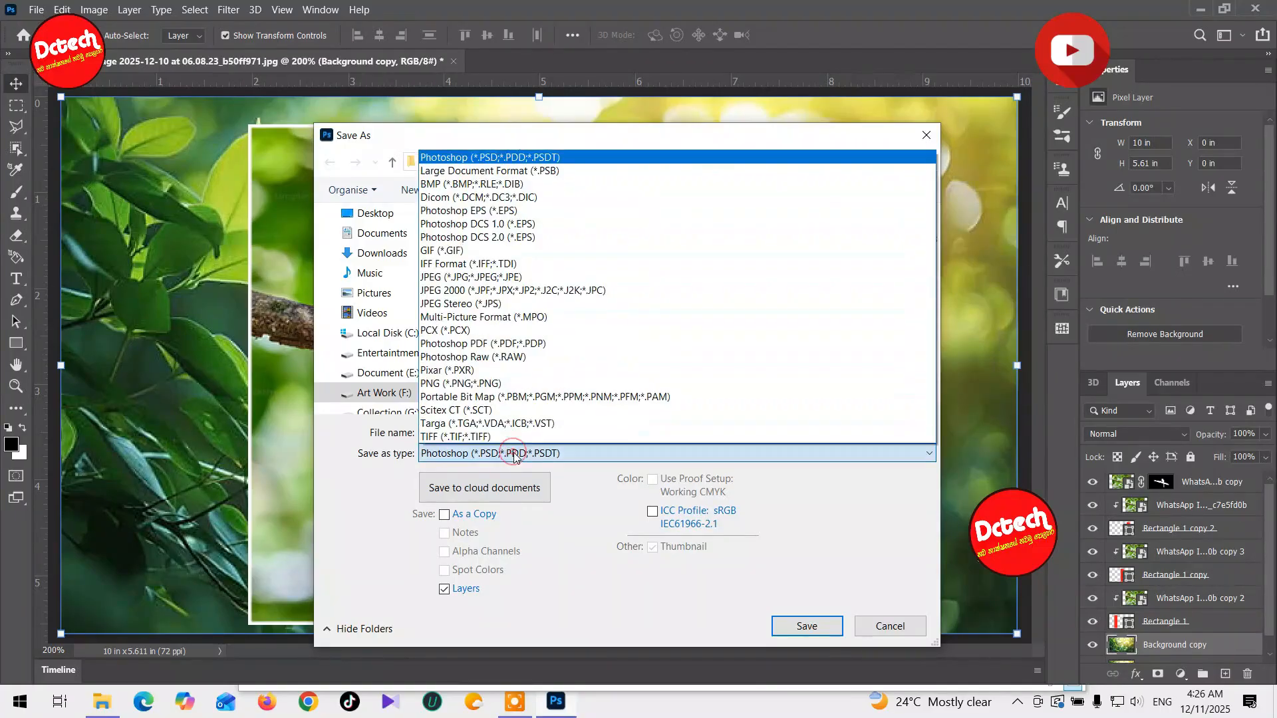
left_click(487, 278)
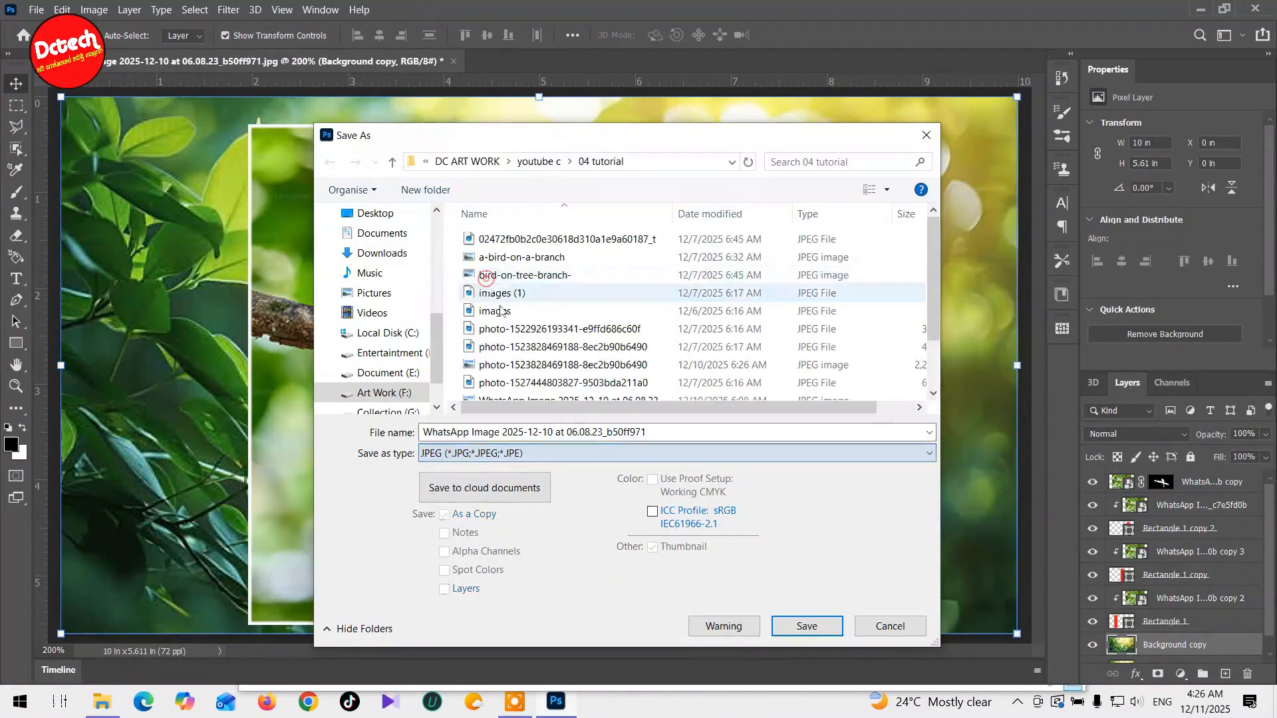
left_click(805, 625)
left_click(788, 361)
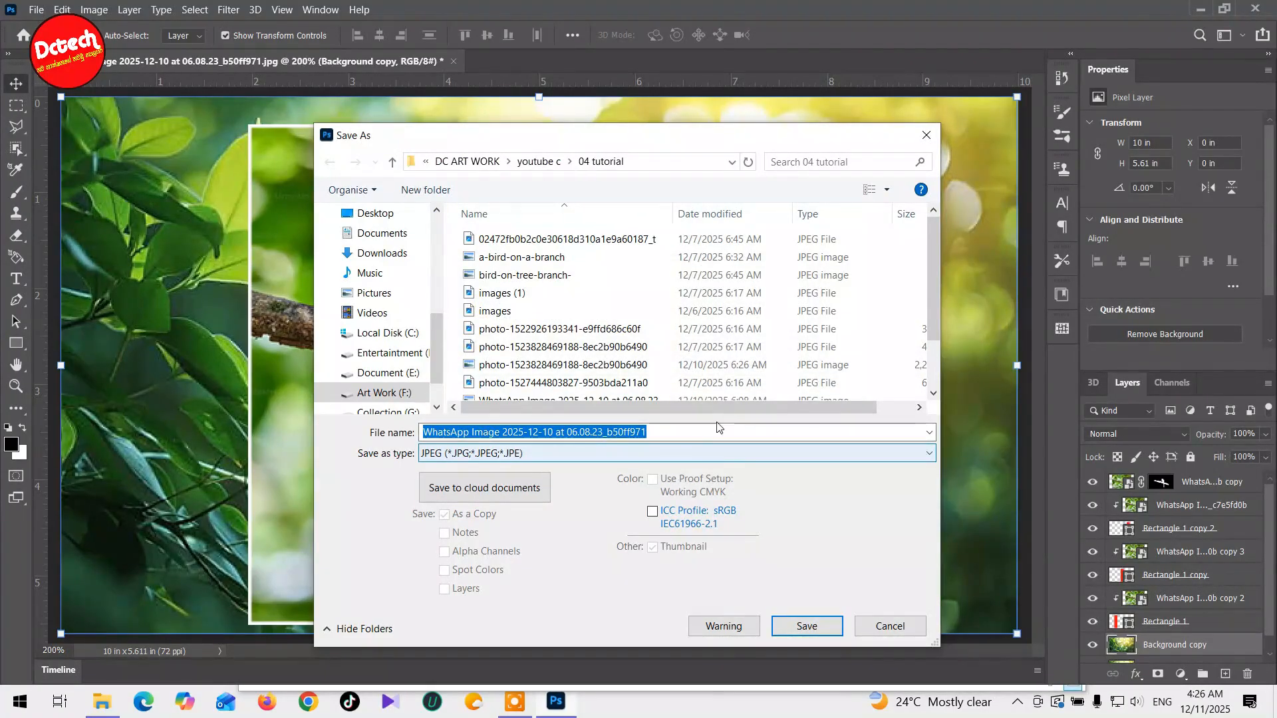
left_click_drag(706, 436, 345, 436)
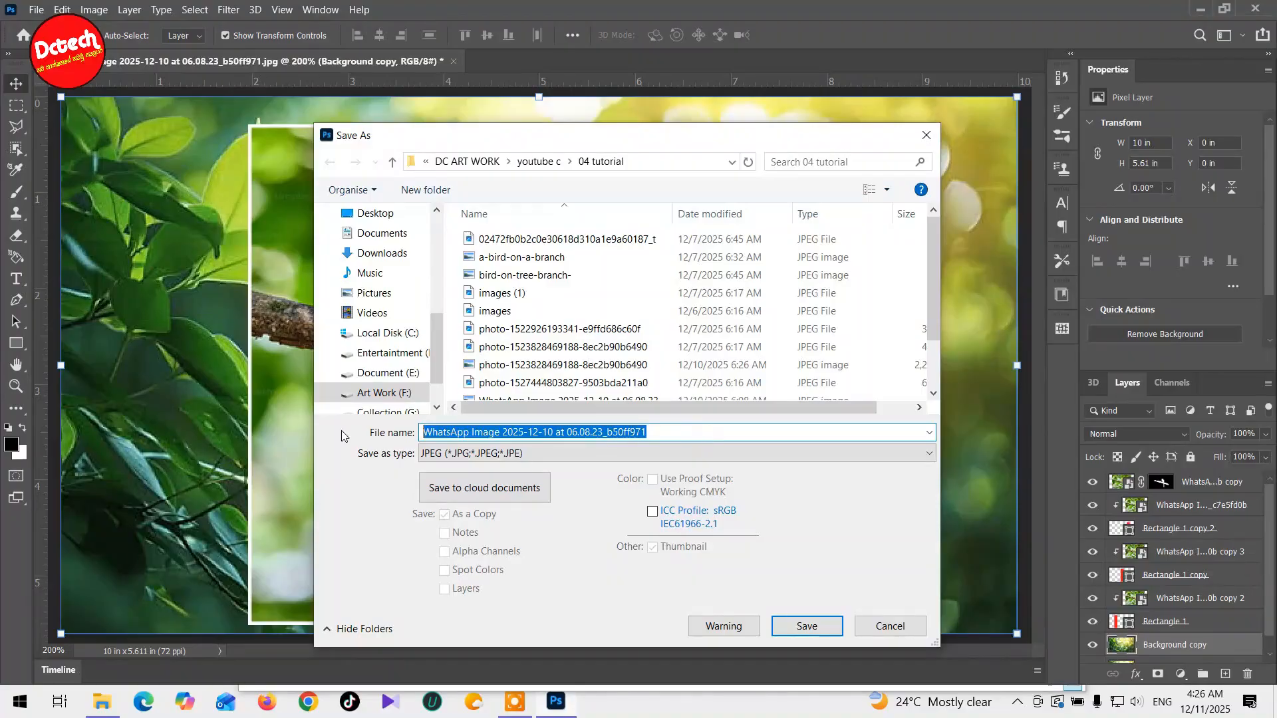
type("036")
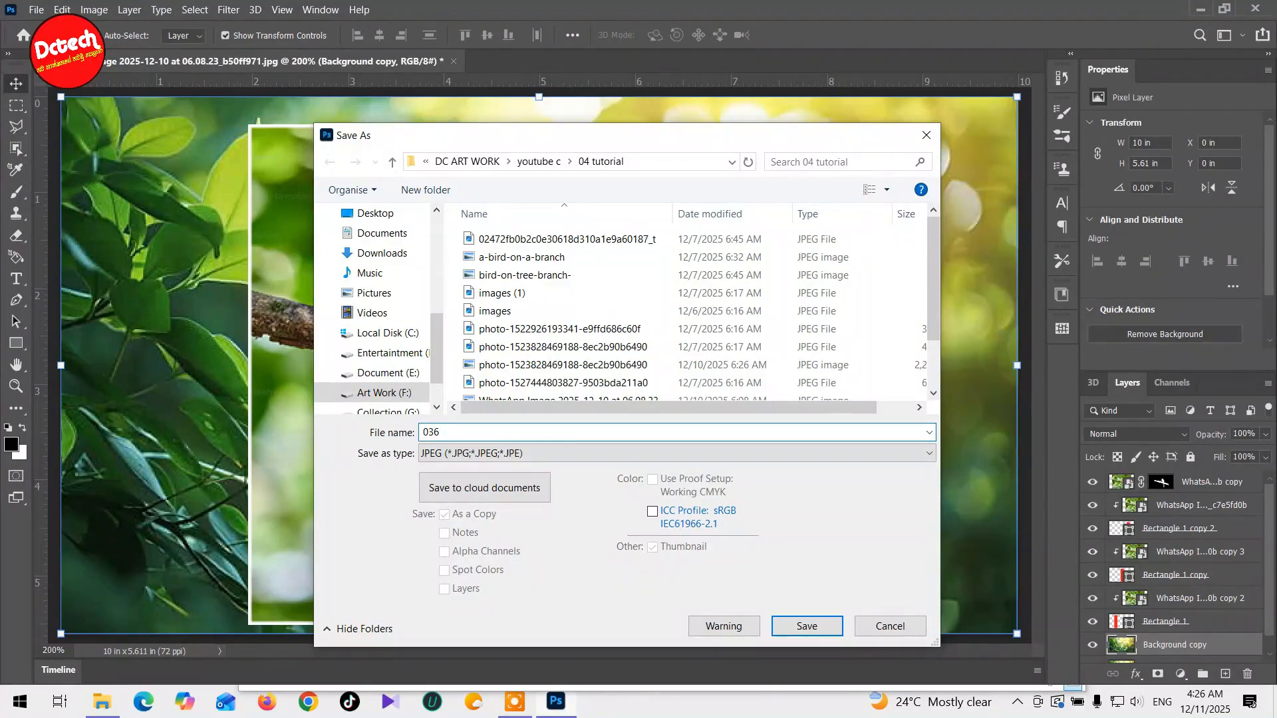
key("Return")
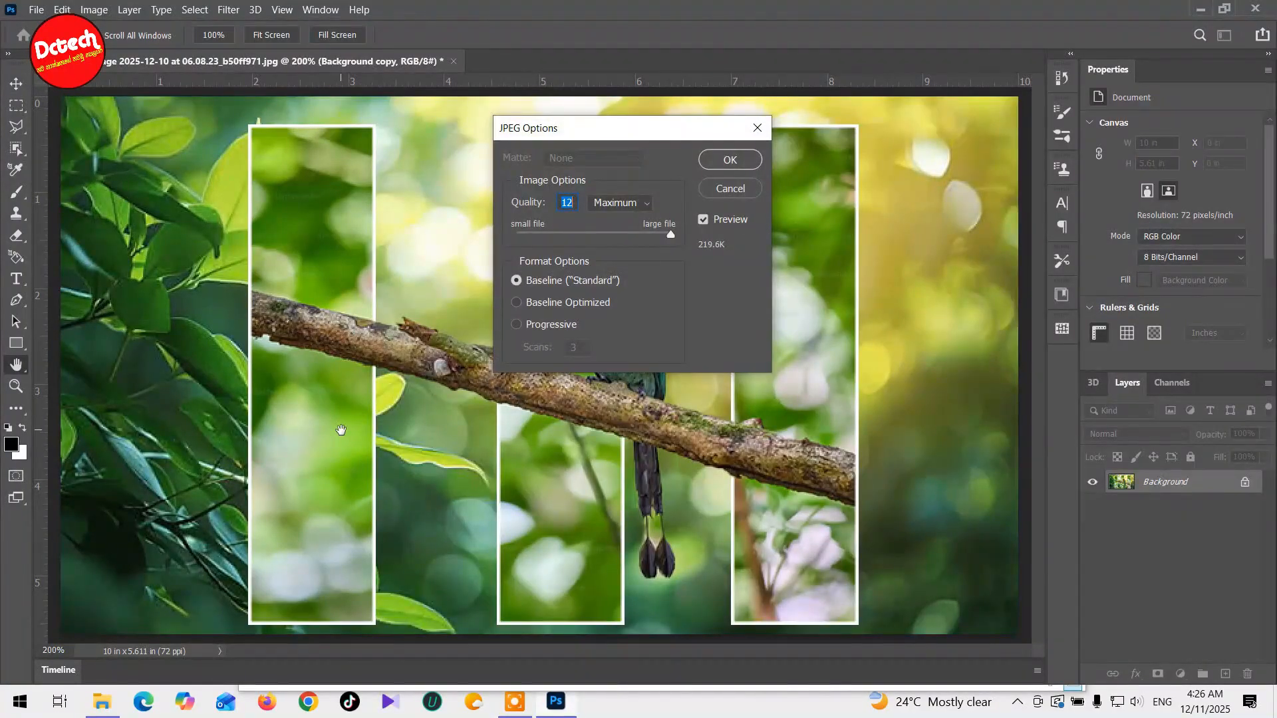
key("Return")
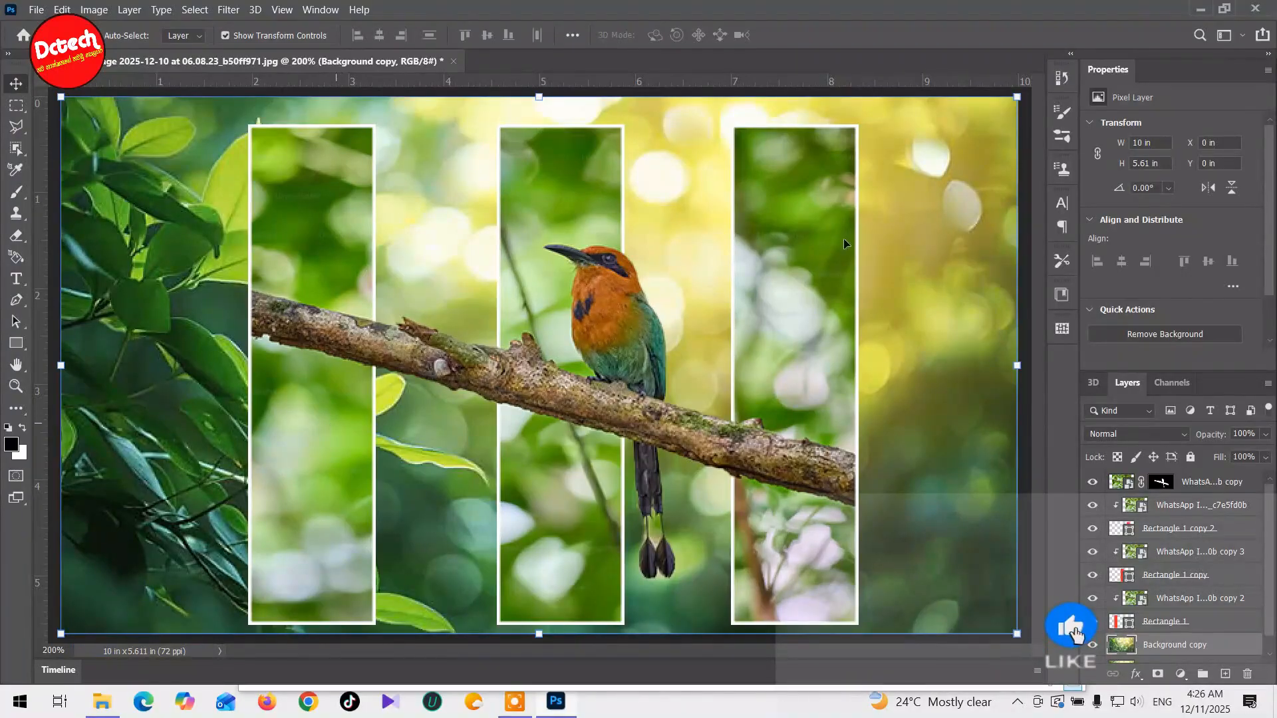